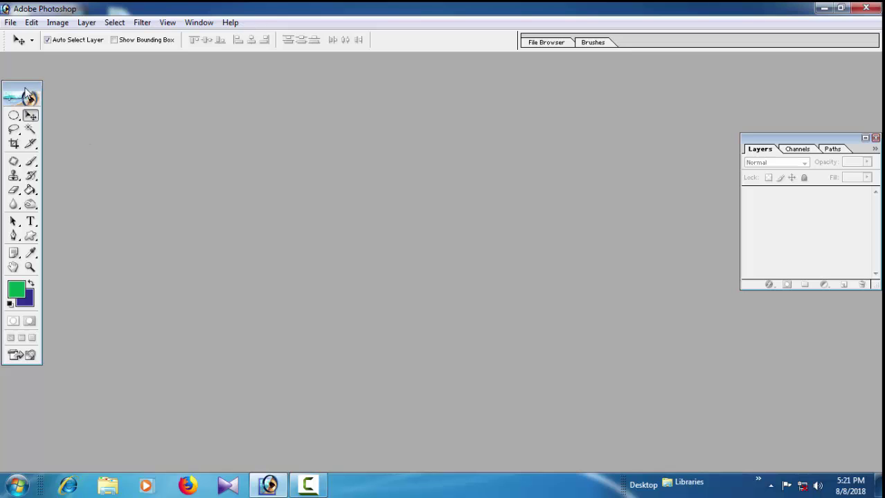
Move the toolbox slightly inward, away from the edge of the workspace
left_click_drag(24, 94, 56, 87)
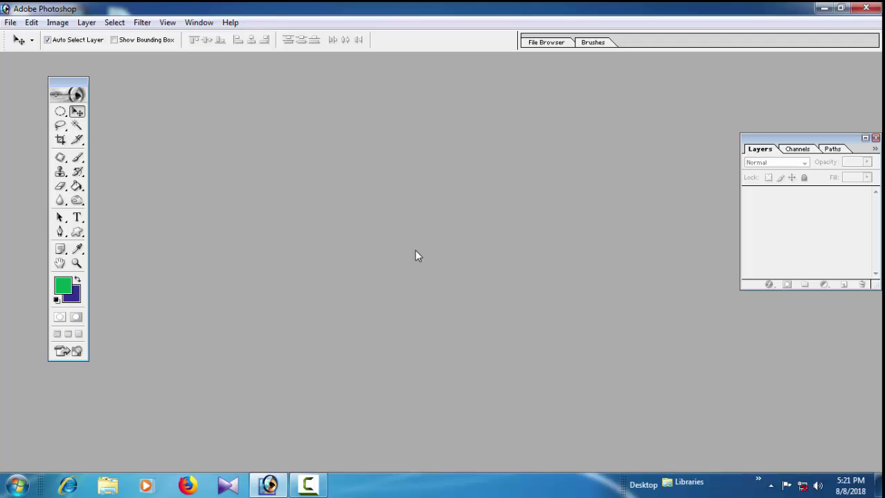
left_click_drag(67, 83, 63, 84)
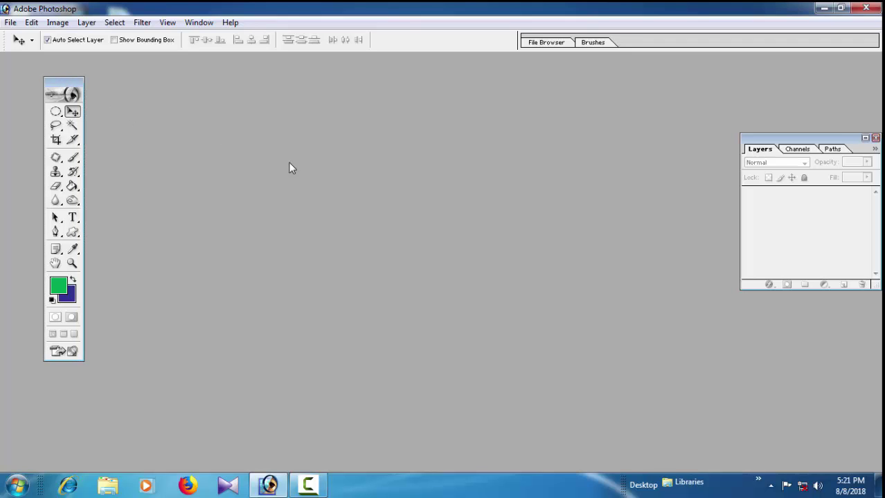
left_click(67, 89)
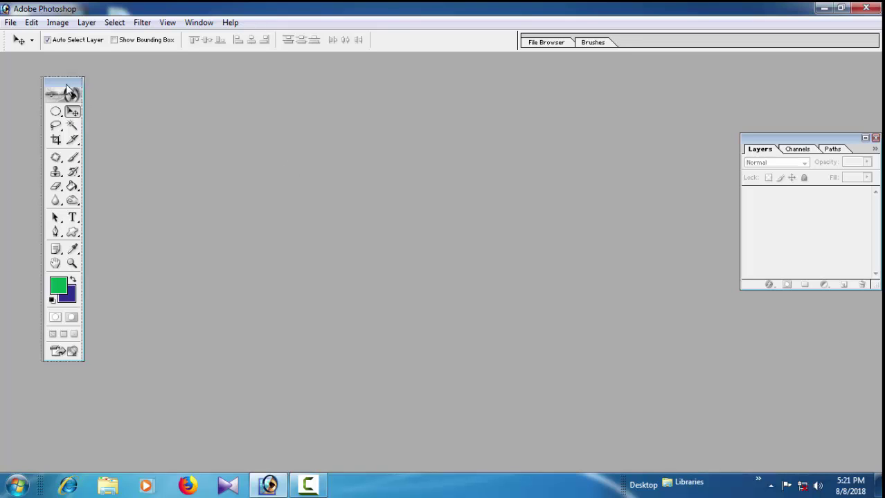
left_click_drag(68, 90, 58, 89)
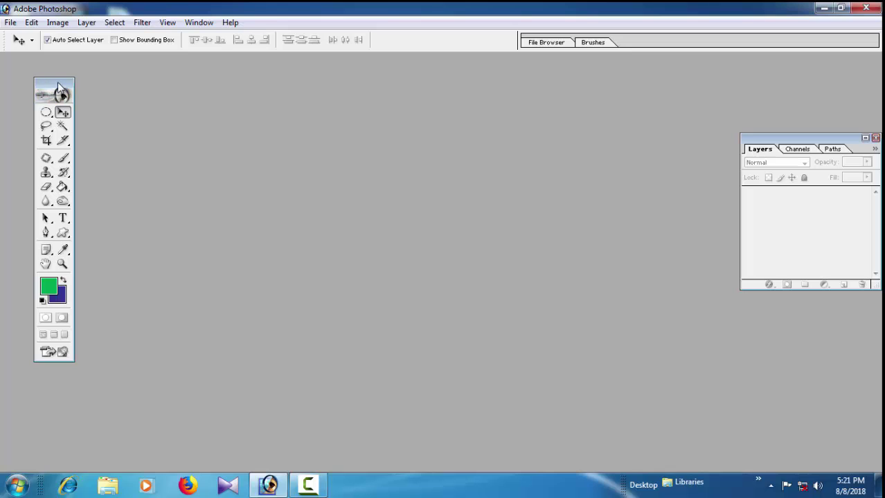
mouse_move(59, 88)
left_mouse_down()
mouse_move(32, 85)
mouse_move(80, 87)
mouse_move(44, 88)
mouse_move(73, 91)
mouse_move(56, 99)
left_mouse_up()
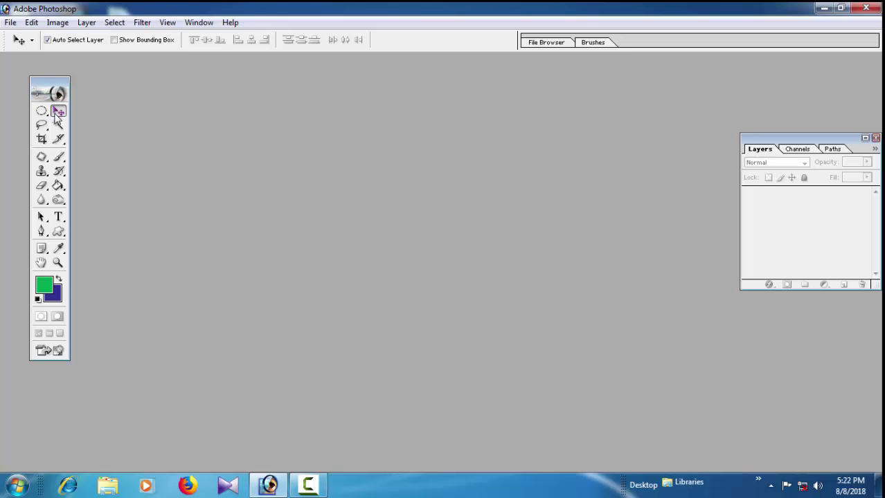
Activate the upper toolbox tools one after another, from the Elliptical Marquee through Slice, Crop and Patch to the Clone Stamp
left_click(41, 110)
left_click(58, 112)
left_click(58, 125)
left_click(41, 125)
left_click(58, 139)
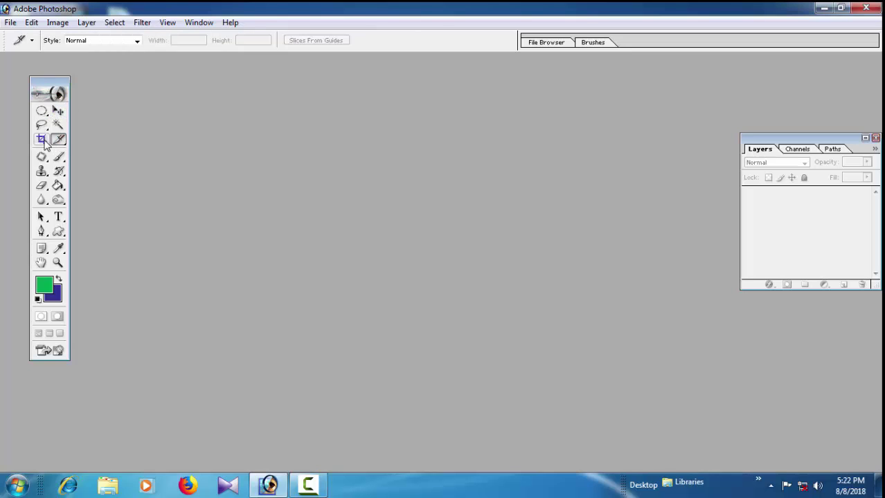
left_click(42, 138)
left_click(58, 158)
left_click(41, 158)
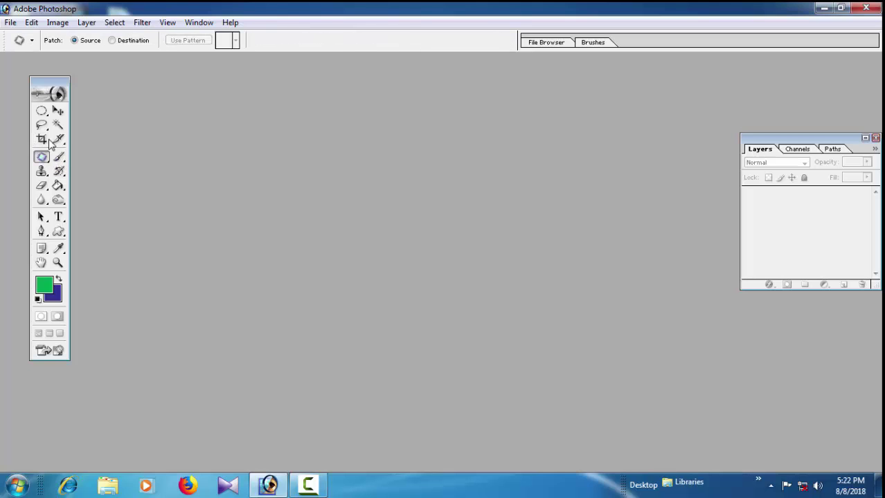
left_click(58, 171)
left_click(42, 172)
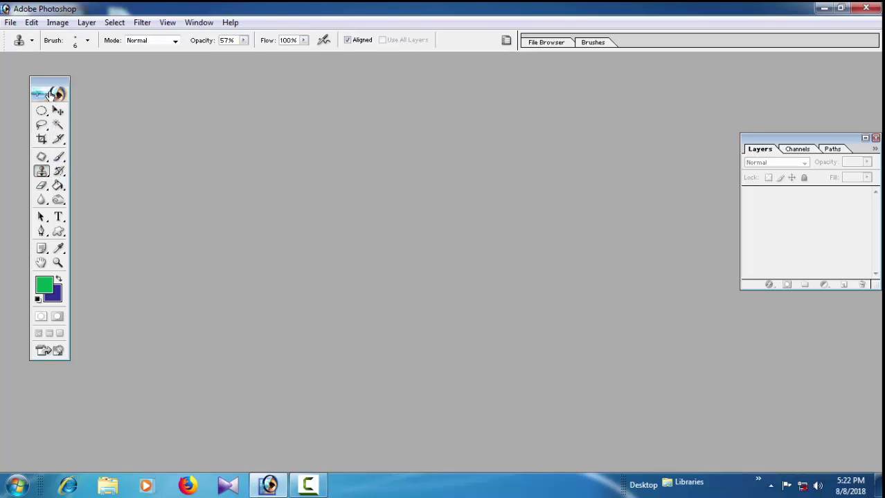
Reposition the toolbox closer to the workspace edge and shift the Layers palette slightly inward and upward
mouse_move(52, 89)
left_mouse_down()
mouse_move(44, 88)
mouse_move(47, 96)
left_mouse_up()
left_click_drag(827, 141, 804, 126)
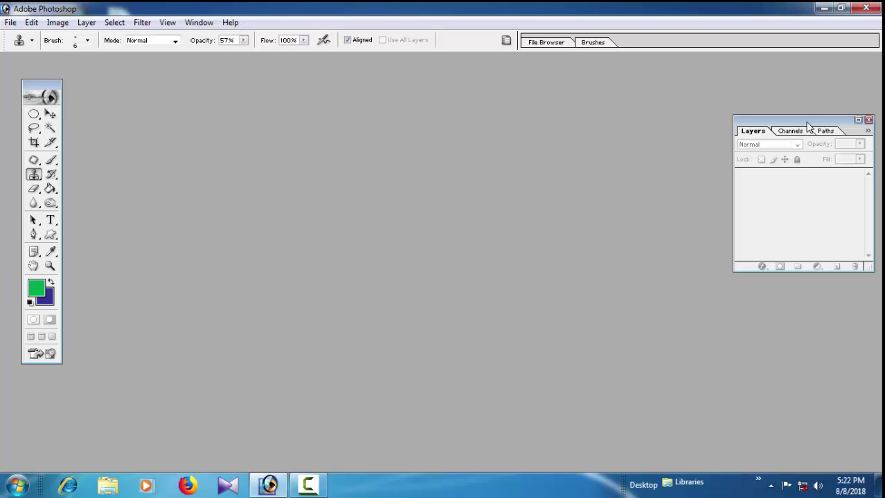
left_click_drag(808, 126, 810, 120)
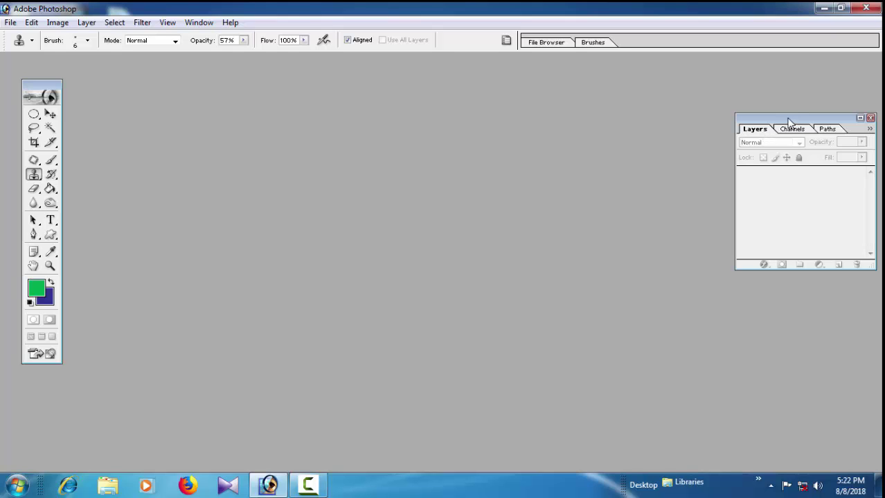
left_click_drag(787, 118, 786, 118)
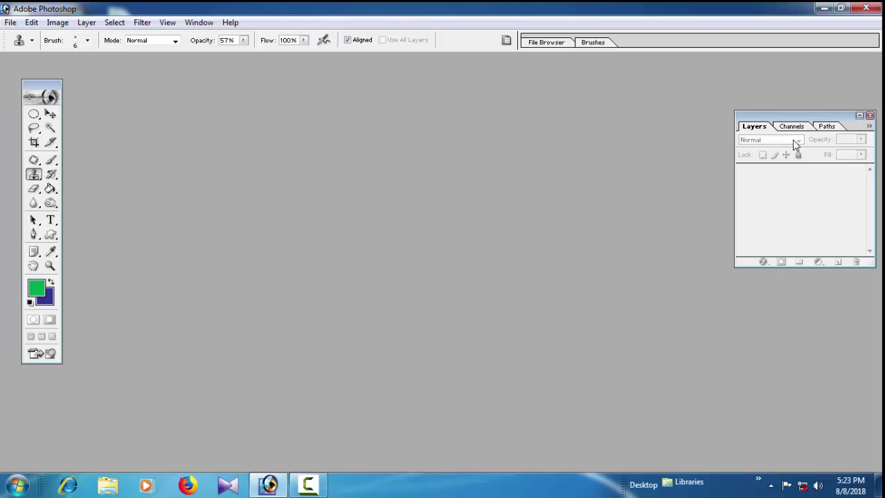
left_click_drag(818, 119, 815, 118)
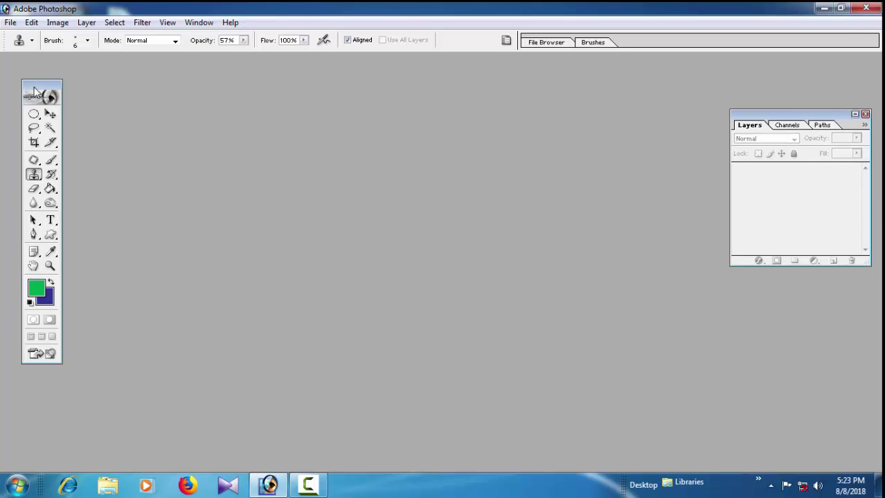
mouse_move(45, 87)
left_mouse_down()
mouse_move(36, 85)
mouse_move(48, 95)
mouse_move(36, 82)
mouse_move(48, 83)
left_mouse_up()
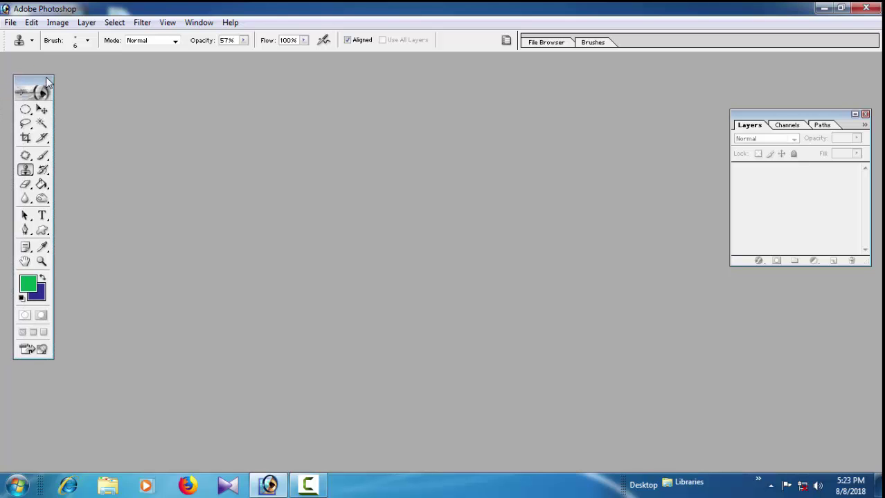
Start a new document and look through the available preset sizes
left_click(10, 22)
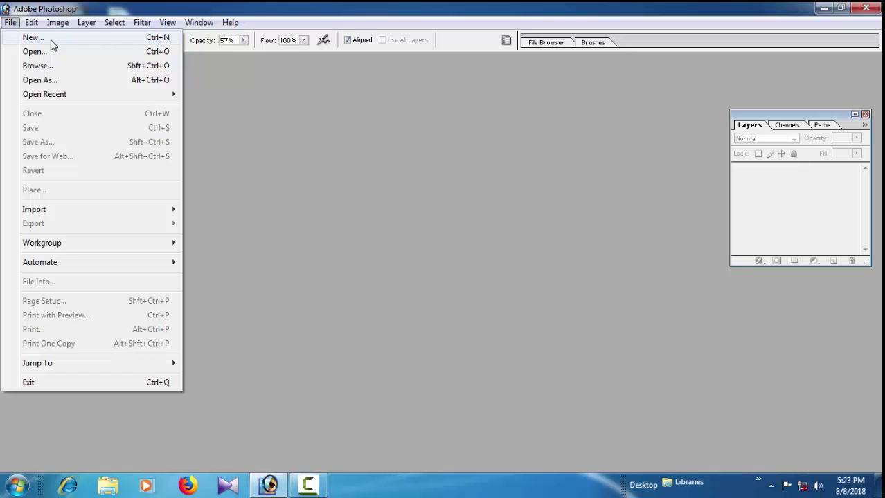
left_click(50, 40)
left_click_drag(430, 136, 469, 121)
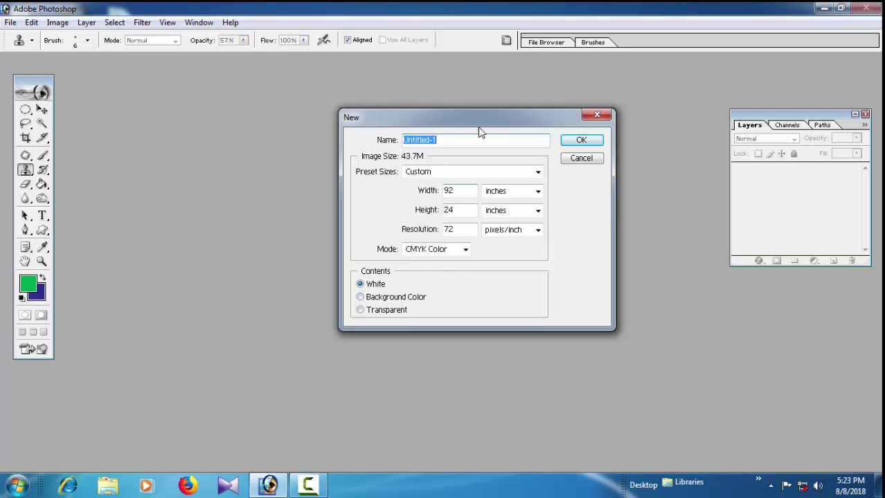
left_click_drag(478, 122, 344, 116)
left_click_drag(482, 122, 489, 121)
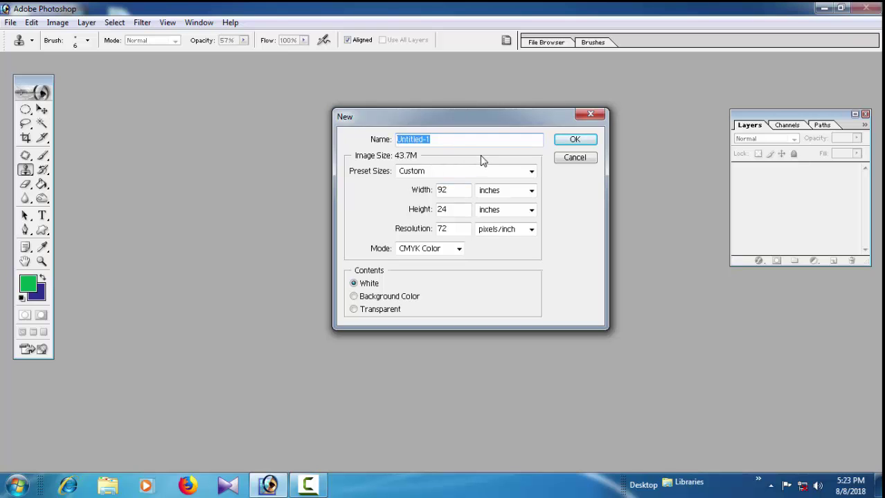
left_click(531, 172)
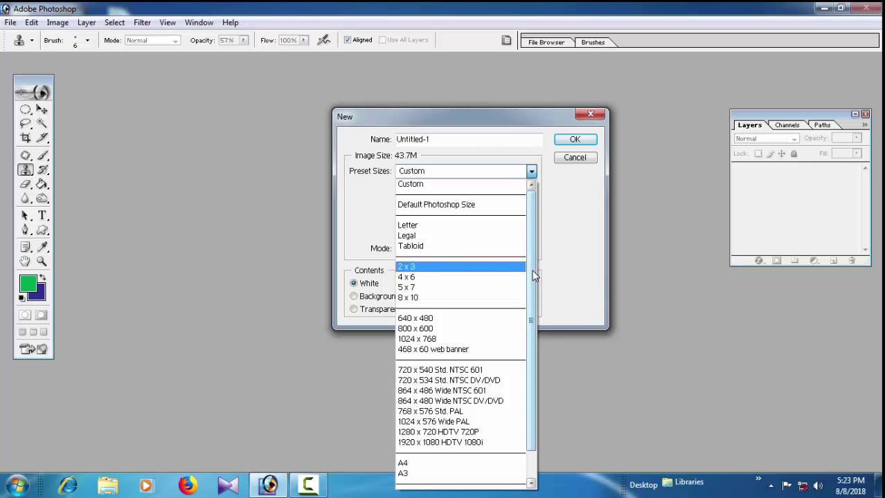
scroll(533, 276, "down", 1)
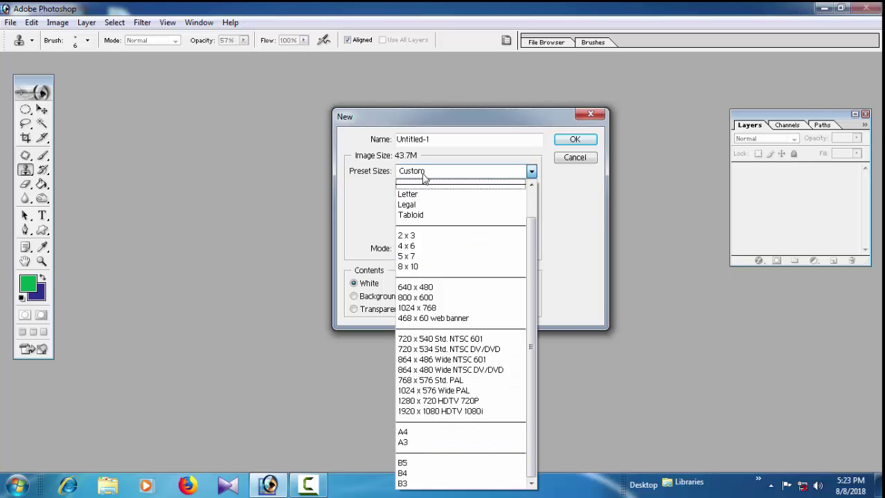
left_click(583, 219)
double_click(451, 190)
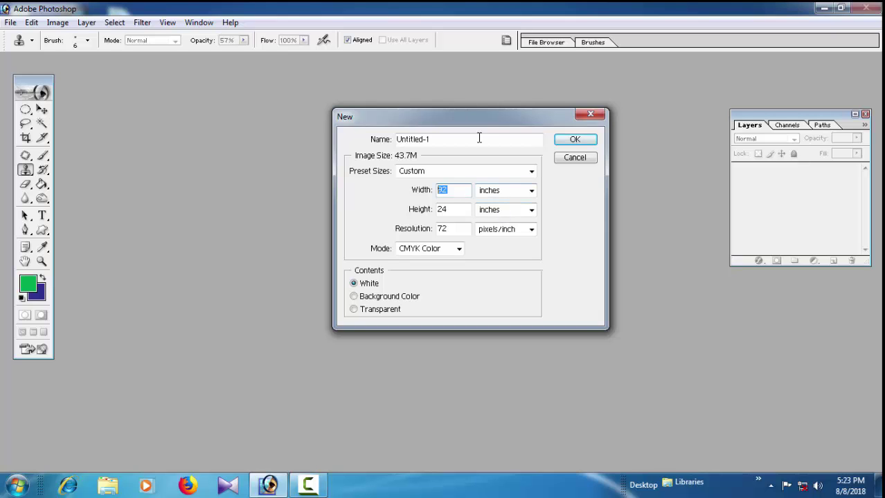
left_click_drag(485, 119, 508, 118)
Set the new document's preset size to A4
left_click(537, 171)
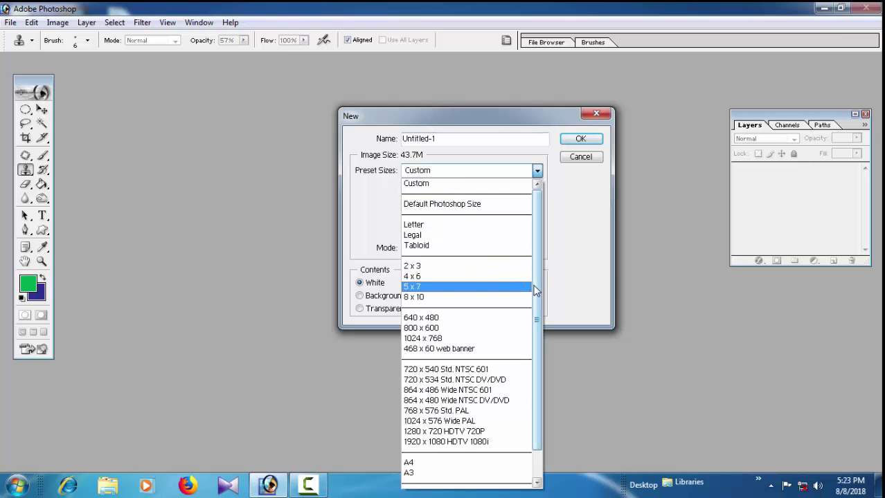
scroll(535, 291, "down", 1)
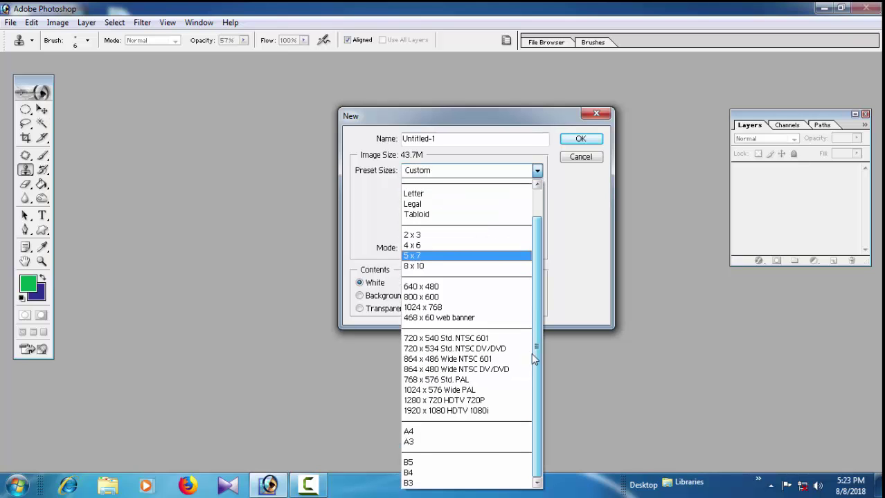
left_click(408, 433)
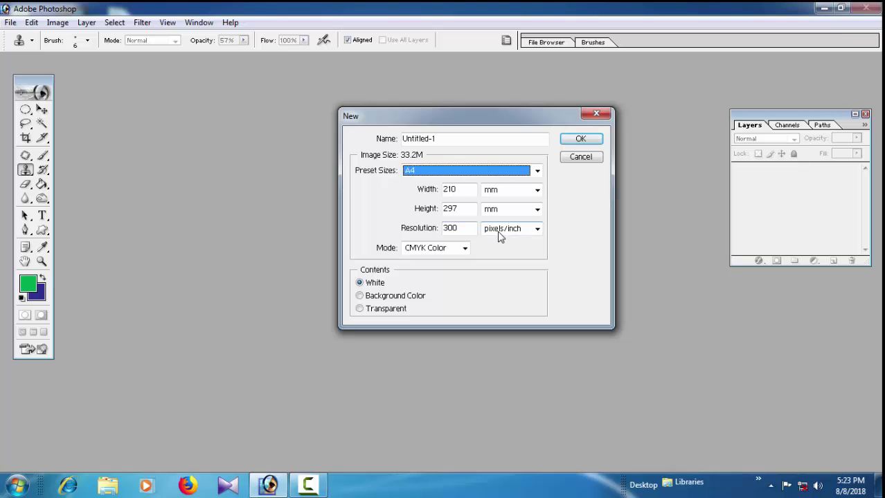
left_click_drag(490, 122, 464, 122)
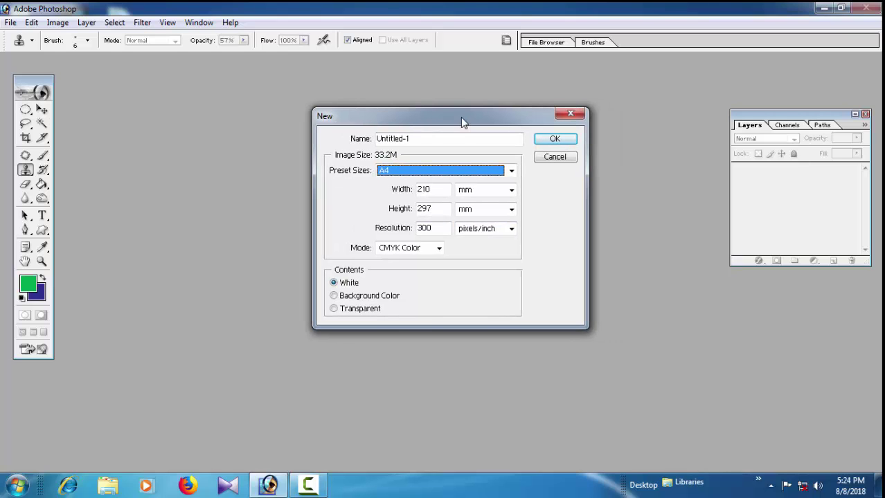
Try RGB Color as the new document's color mode and switch it back to CMYK Color
left_click(439, 249)
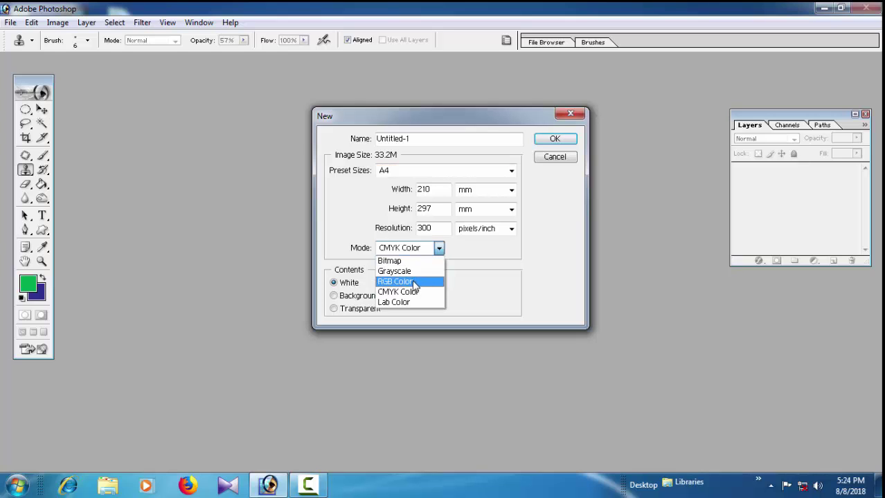
left_click(410, 282)
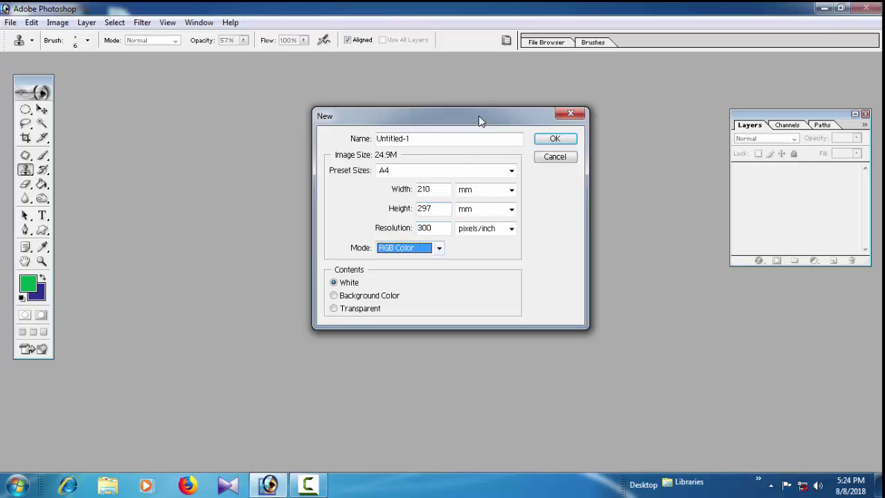
left_click_drag(478, 116, 494, 109)
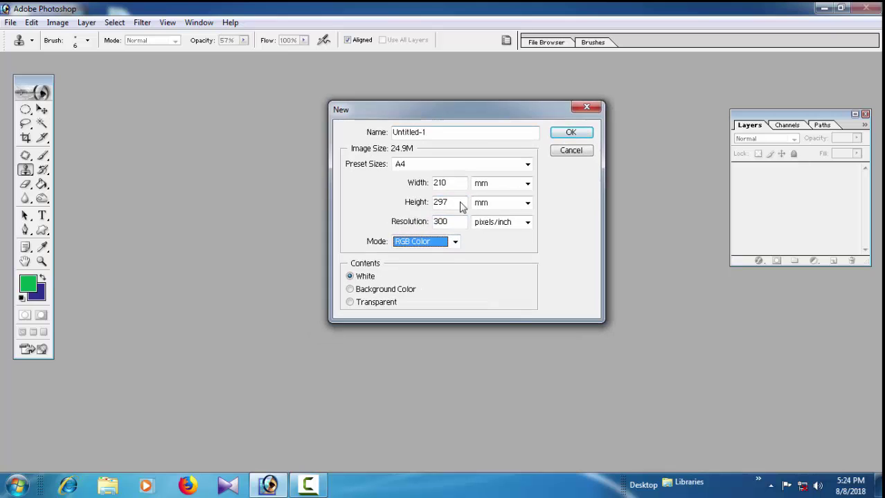
left_click(457, 242)
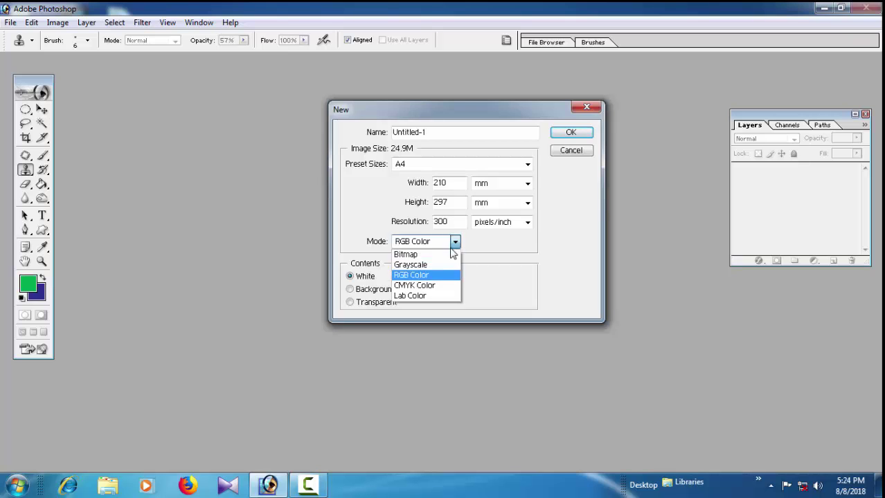
left_click(424, 287)
left_click_drag(510, 110, 472, 106)
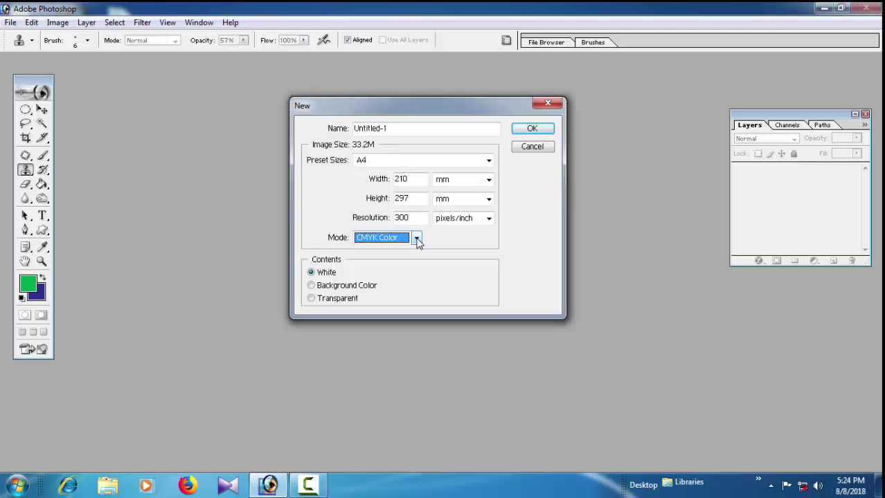
left_click_drag(448, 103, 465, 105)
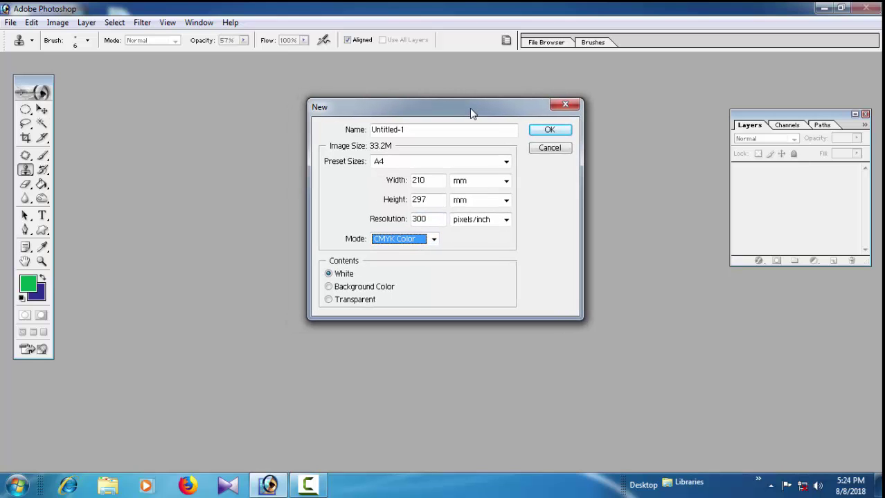
left_click_drag(475, 110, 484, 108)
Set the color mode to RGB Color, create the A4 document and place its window beside the toolbox
left_click(443, 238)
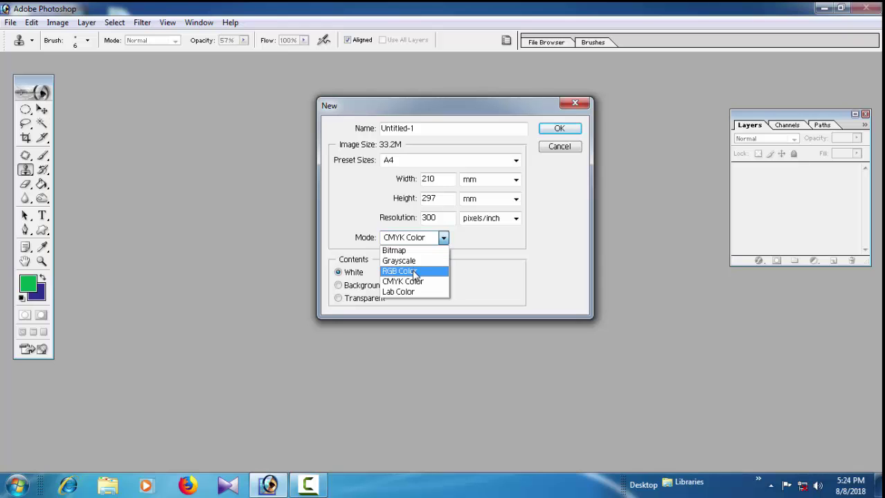
left_click(416, 272)
left_click_drag(503, 113, 514, 113)
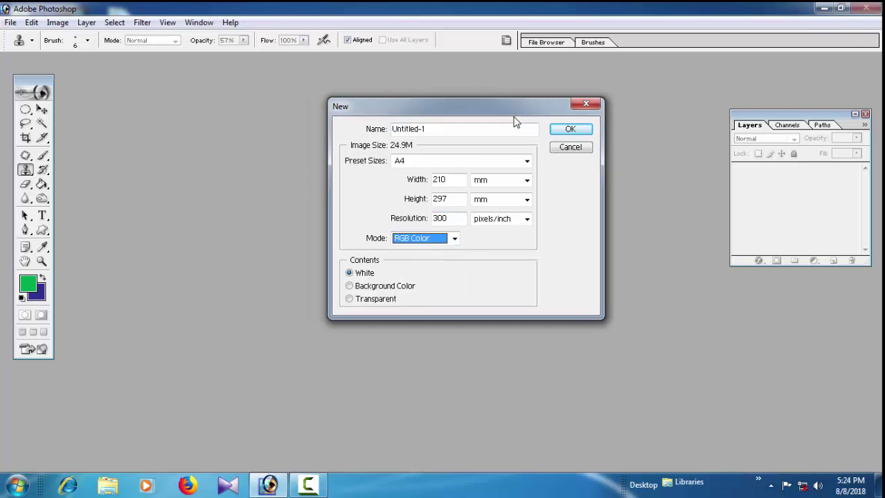
left_click(570, 130)
left_click_drag(187, 69, 268, 69)
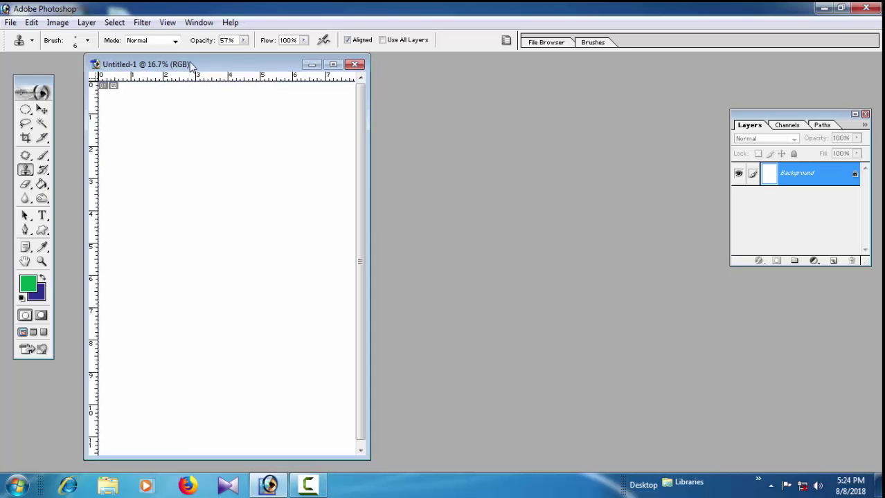
left_click_drag(187, 65, 182, 66)
Open the "images (2)" photo from the Desktop and place its window beside the blank Untitled-1 document
left_click(11, 23)
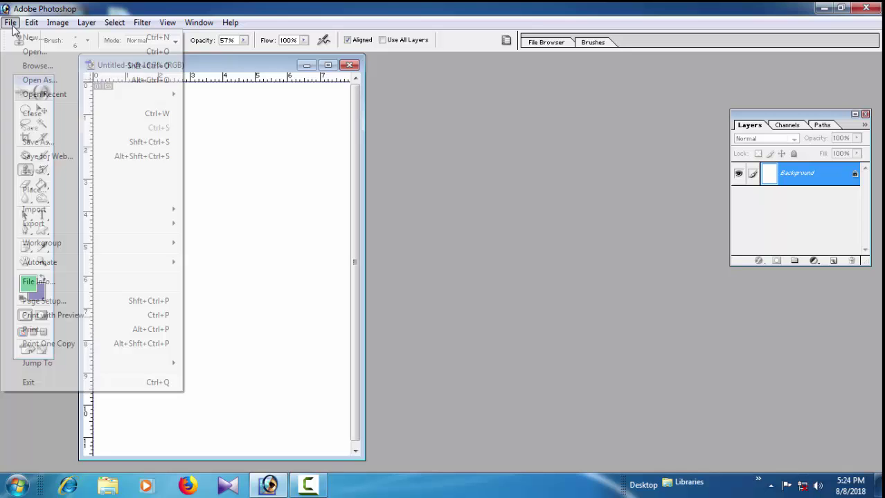
left_click(41, 52)
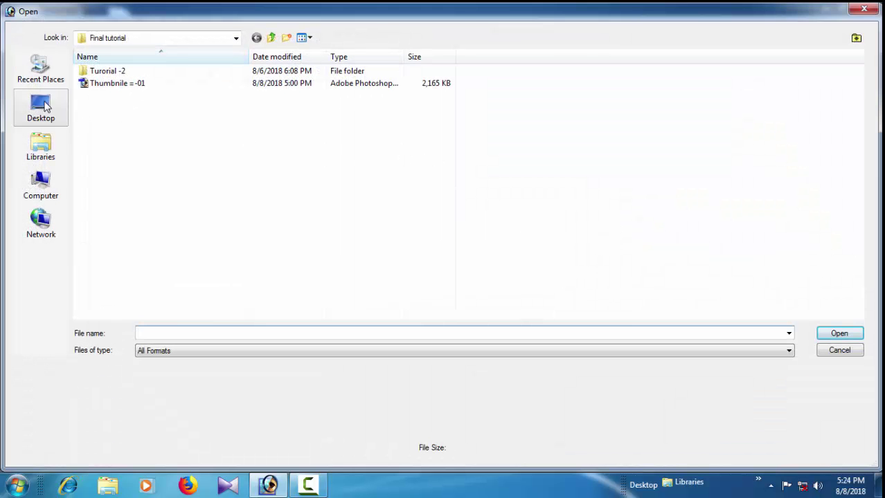
left_click(42, 105)
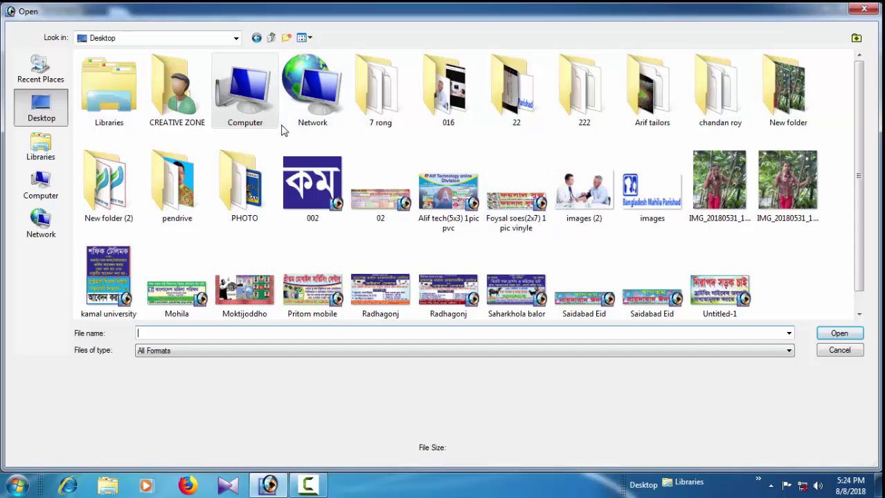
left_click(599, 208)
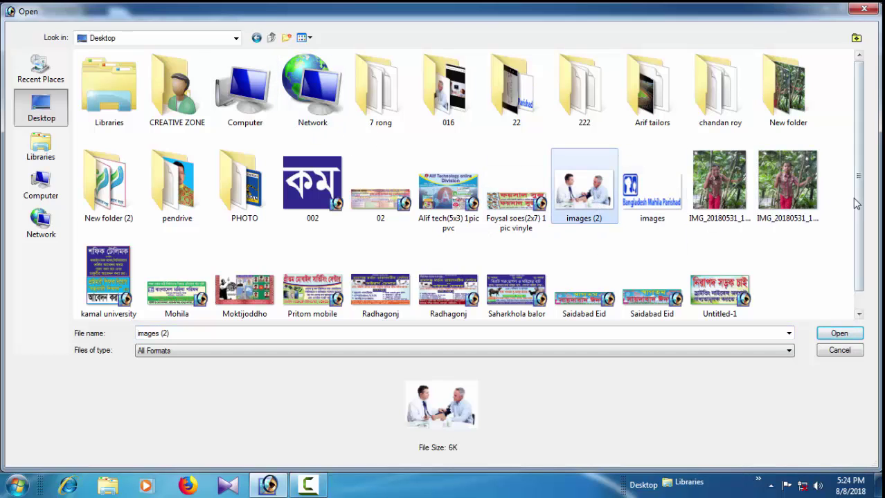
mouse_move(856, 208)
left_mouse_down()
mouse_move(858, 266)
mouse_move(861, 195)
left_mouse_up()
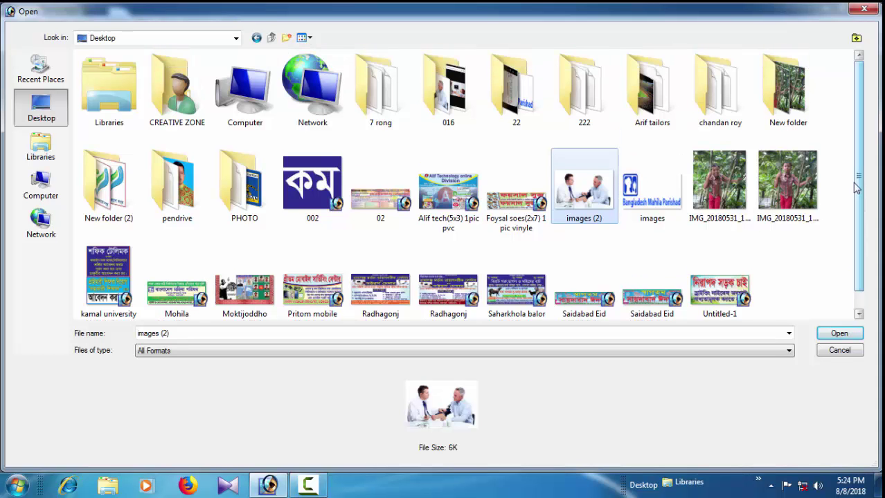
left_click(839, 333)
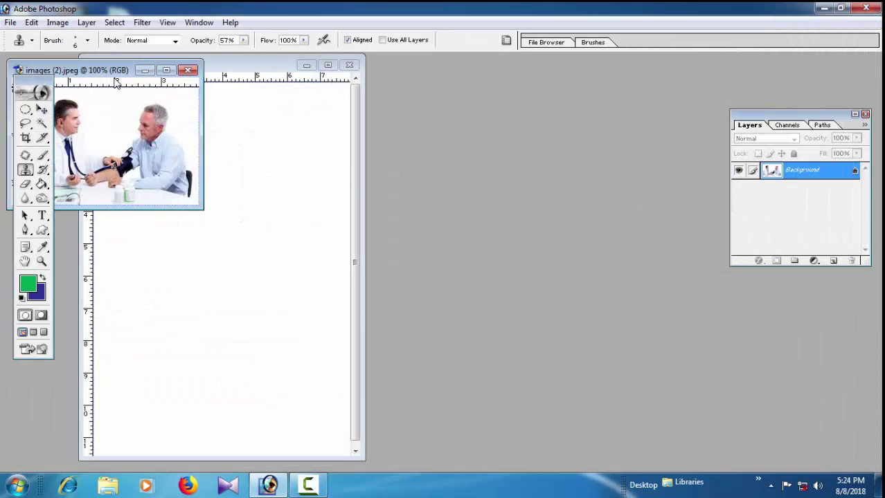
left_click_drag(117, 70, 486, 108)
mouse_move(492, 110)
left_mouse_down()
mouse_move(529, 96)
mouse_move(535, 119)
left_mouse_up()
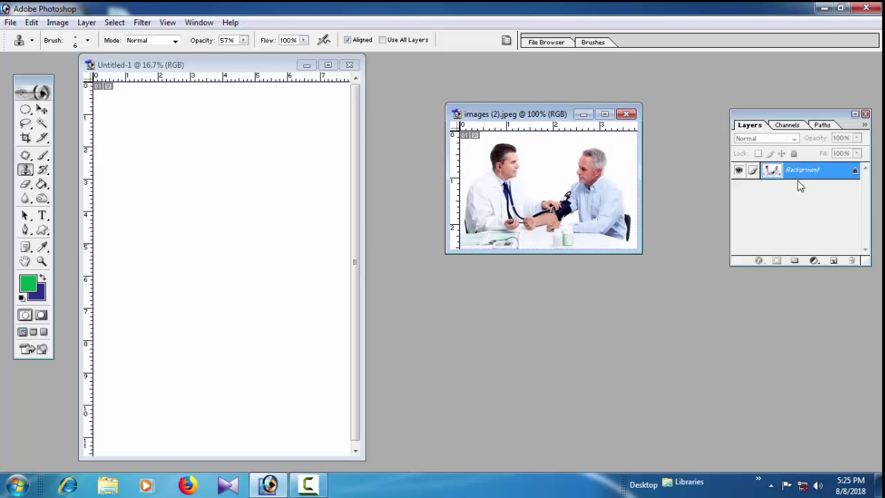
Shift the Layers palette and the photo window slightly and add a new empty layer to the images (2) photo
left_click_drag(806, 117, 801, 116)
left_click_drag(573, 121, 587, 122)
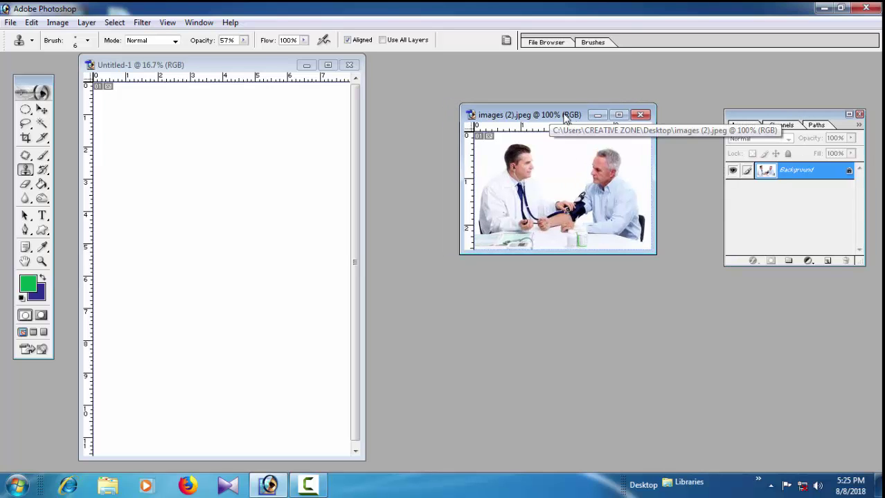
left_click(827, 261)
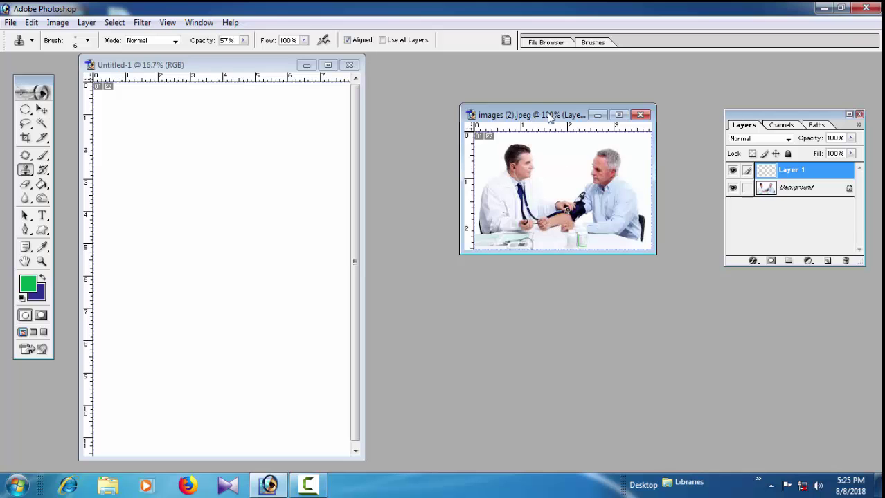
Rearrange the workspace by repositioning the photo window, the toolbox and the Untitled-1 document window
left_click_drag(549, 119, 580, 111)
mouse_move(35, 92)
left_mouse_down()
mouse_move(43, 90)
mouse_move(34, 84)
left_mouse_up()
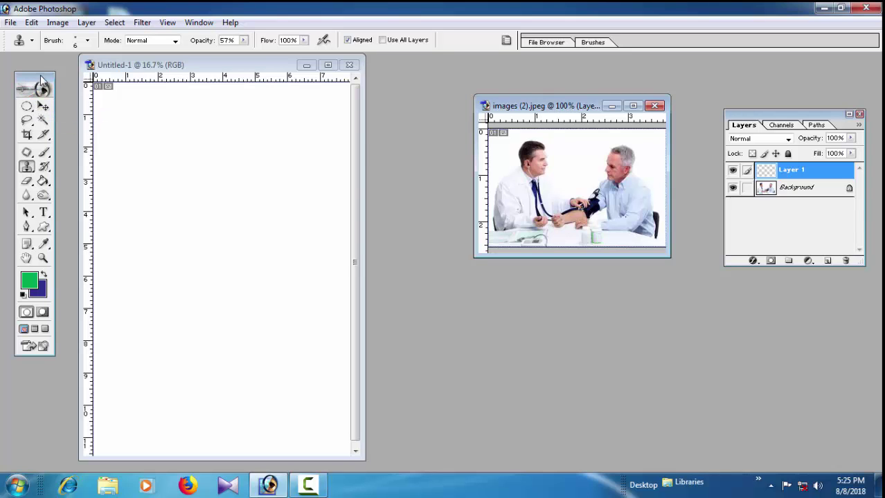
left_click_drag(37, 84, 40, 82)
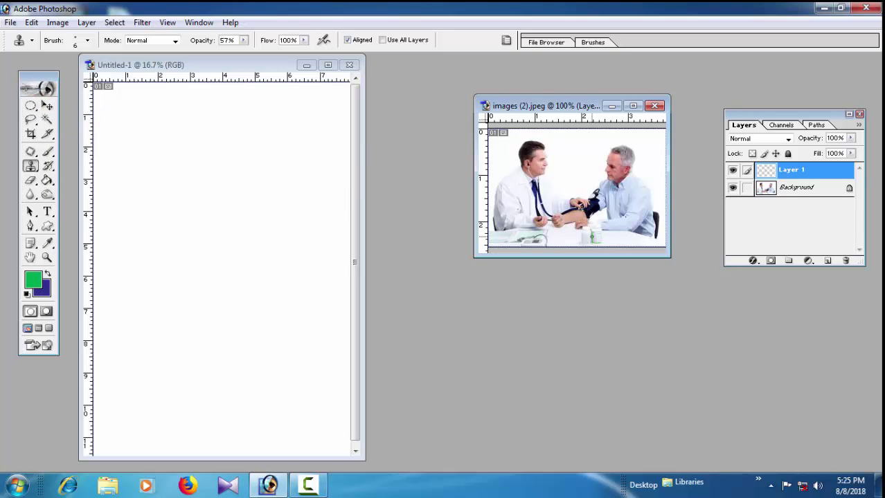
left_click(240, 70)
left_click_drag(244, 65, 261, 70)
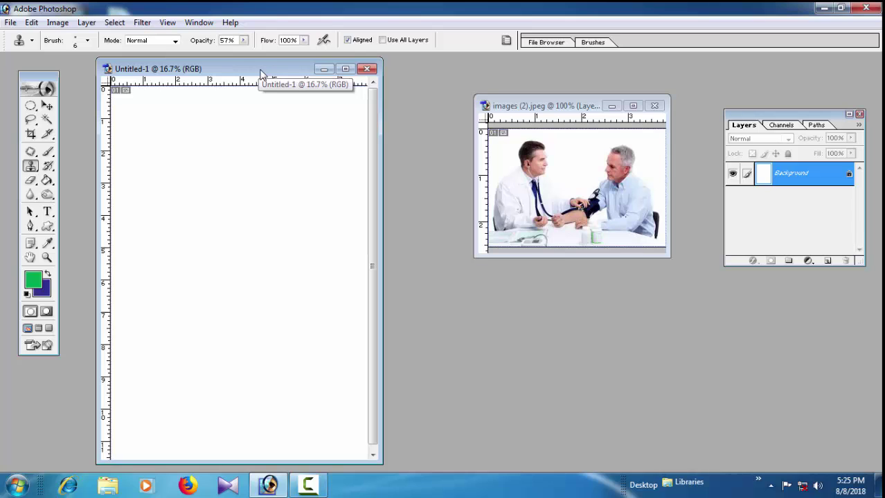
left_click_drag(50, 79, 32, 73)
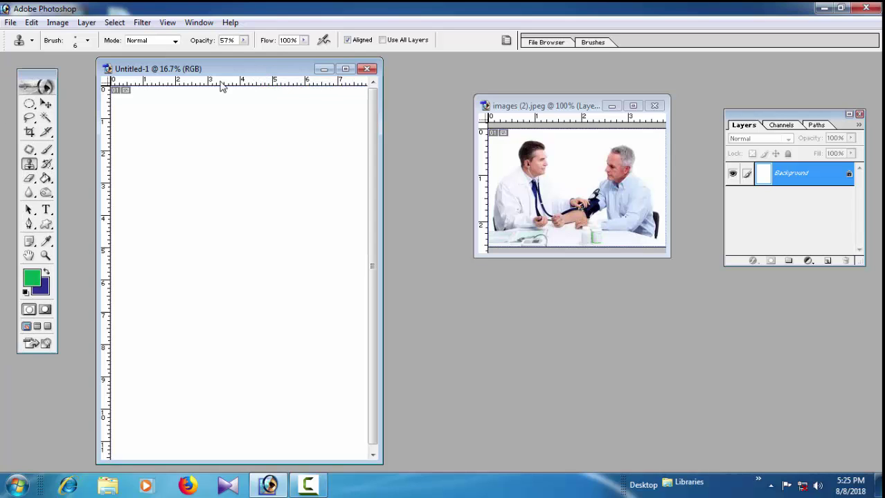
left_click_drag(218, 69, 226, 69)
Copy the photo from images (2) into Untitled-1 with the Move tool and position it near the middle of the page
left_click(45, 104)
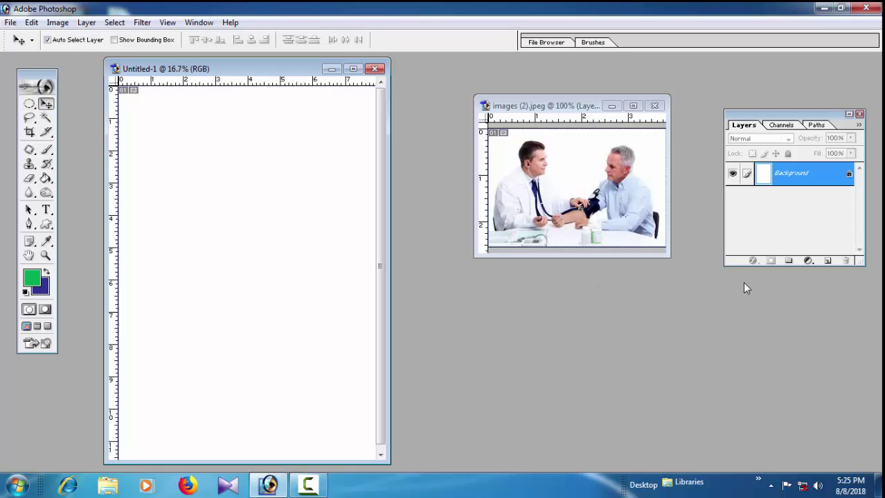
left_click(585, 197)
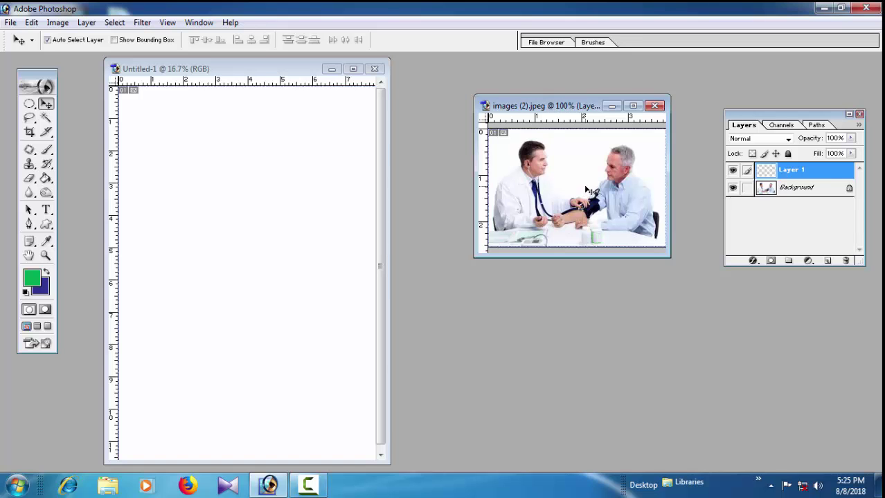
left_click_drag(587, 190, 263, 239)
left_click_drag(299, 73, 361, 85)
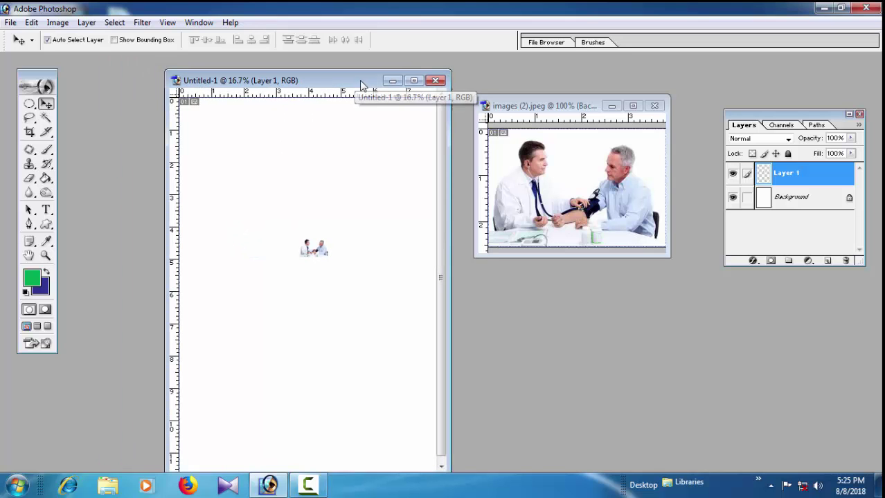
left_click_drag(320, 250, 314, 261)
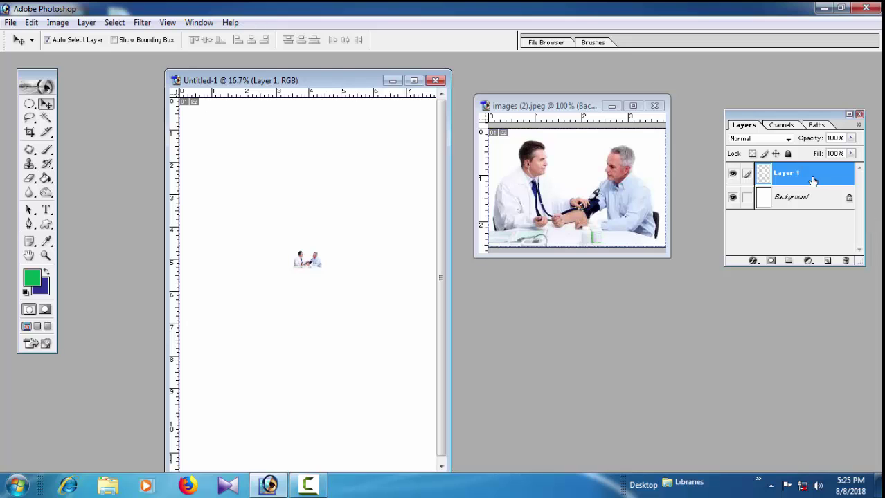
left_click_drag(357, 83, 368, 74)
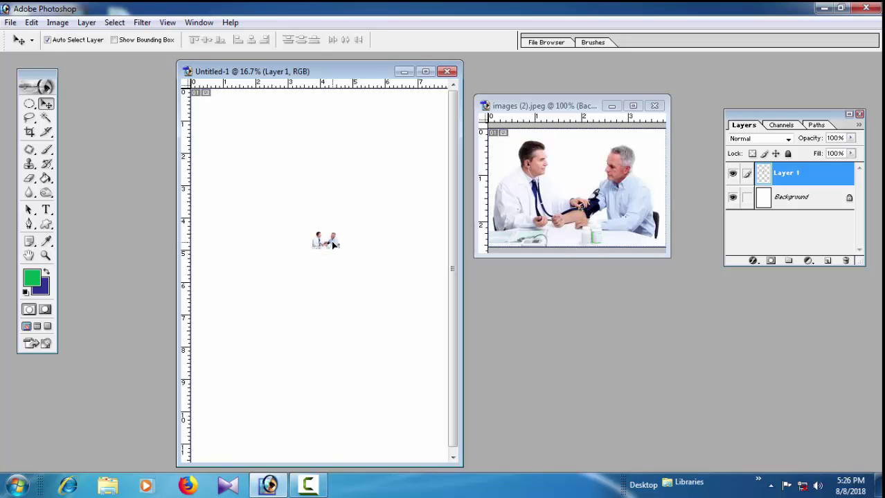
Scale the copied photo in Untitled-1 proportionally to about 370% with Free Transform
key("ctrl+t")
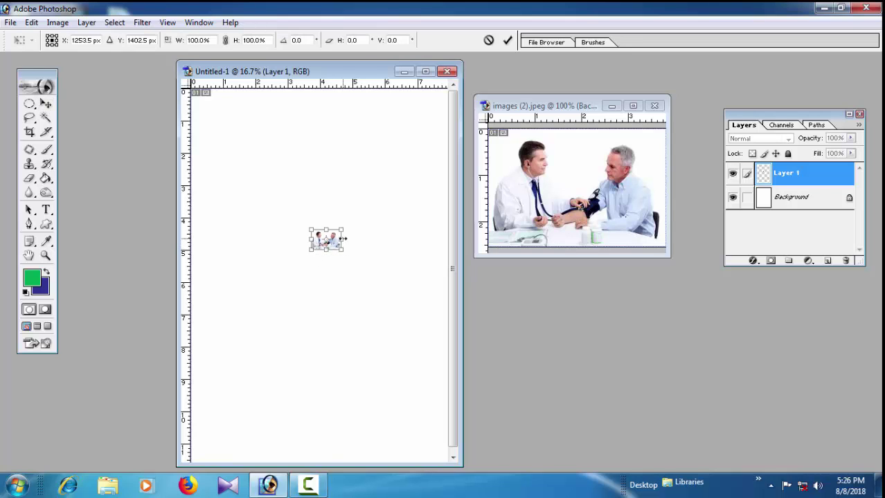
left_click_drag(345, 227, 396, 219)
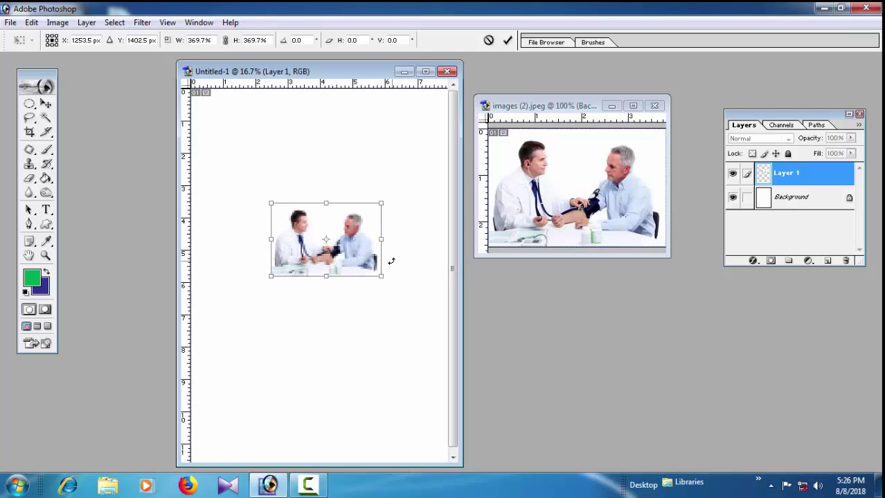
key("Return")
View the whole Untitled-1 page at 12.5% and move the enlarged photo slightly up and to the right
left_click(332, 265, "ctrl")
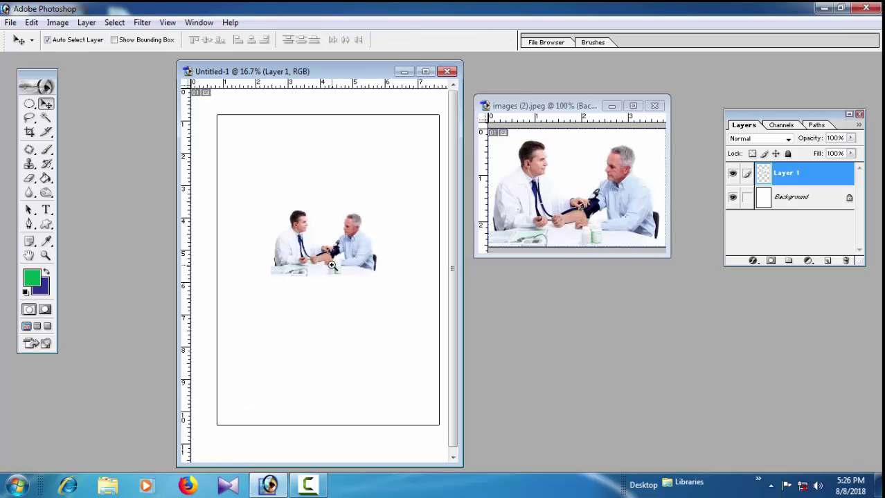
left_click(337, 256, "alt")
left_click(337, 256, "alt")
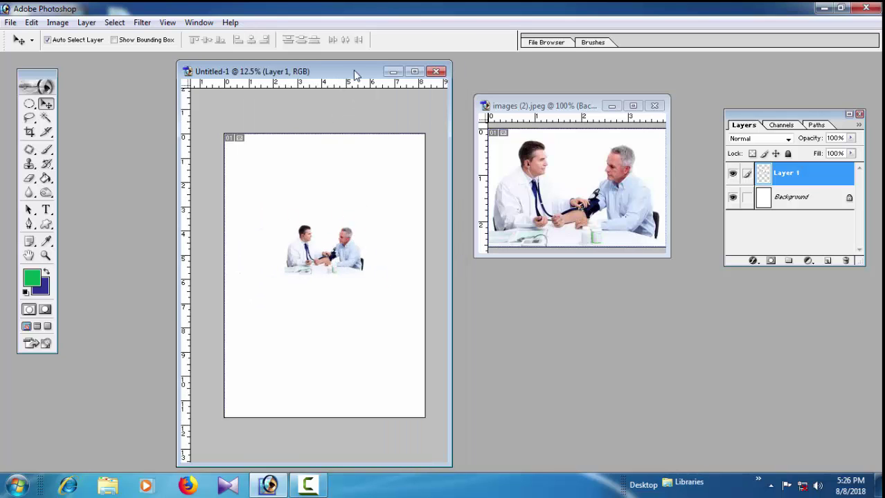
left_click_drag(356, 73, 354, 100)
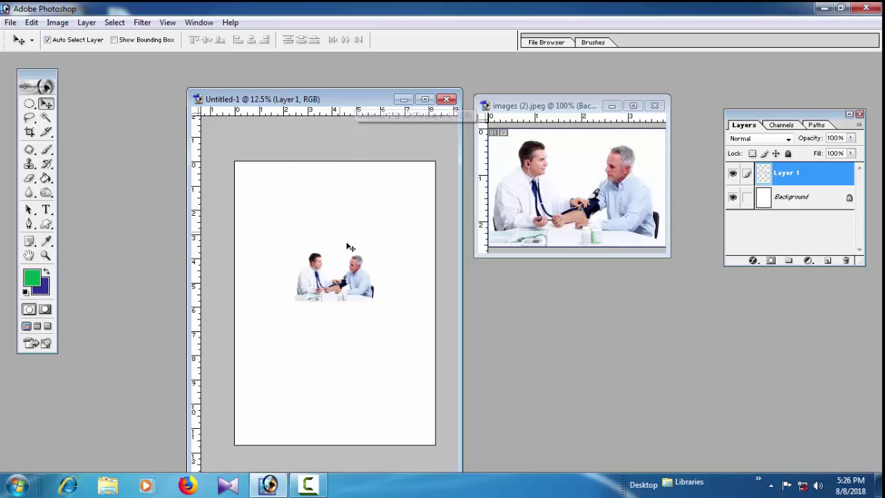
left_click_drag(344, 289, 299, 202)
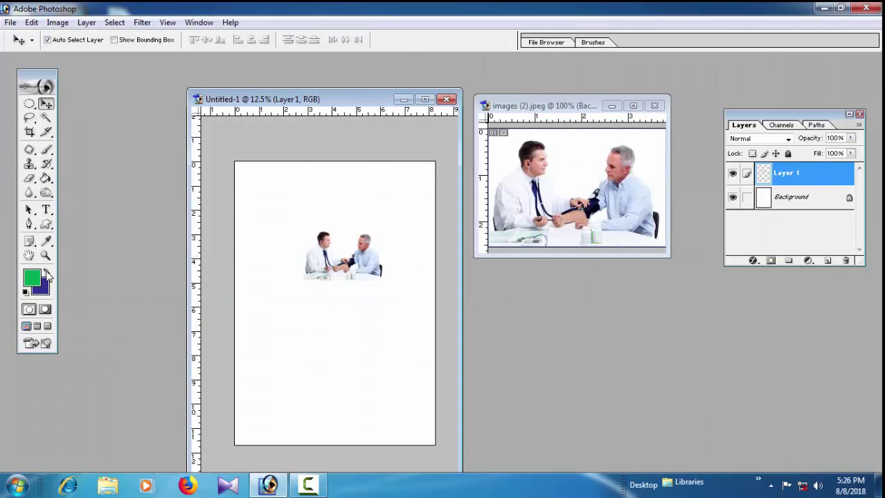
Select the white Background layer area with the Magic Wand, fill it with the green foreground color and deselect
left_click(398, 220)
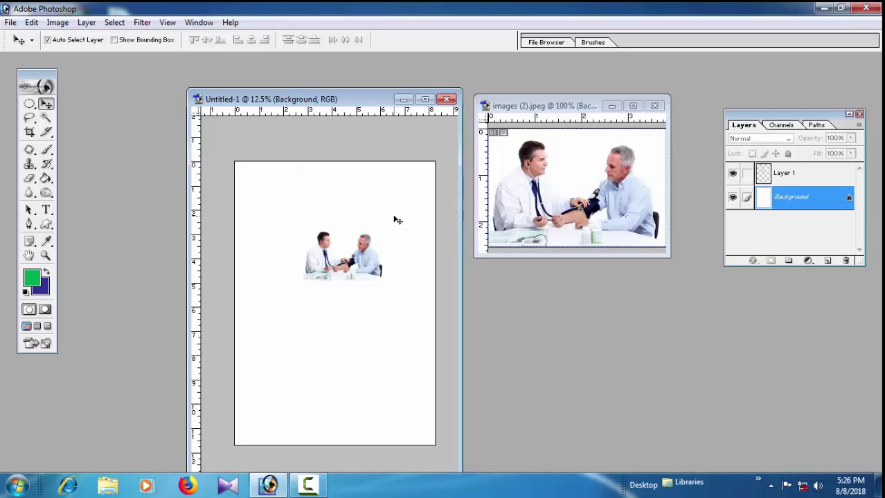
left_click(46, 118)
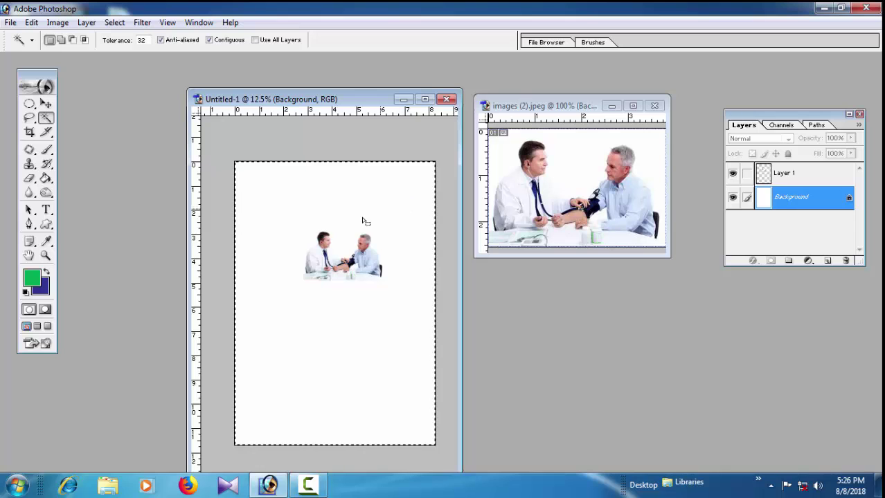
left_click(45, 179)
left_click(308, 190)
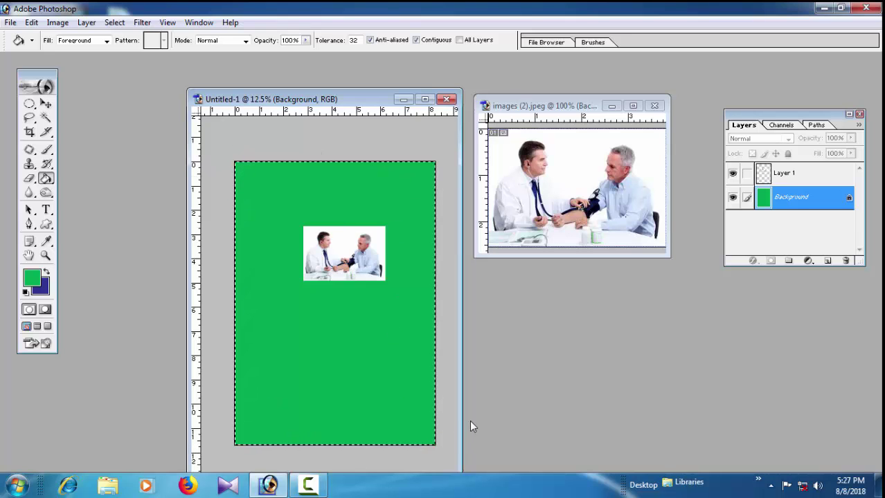
key("ctrl+d")
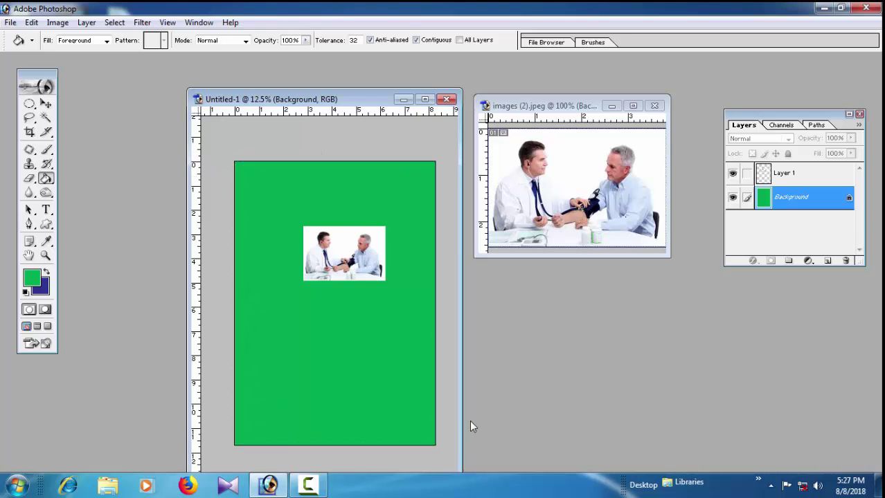
Switch between Layer 1 and the Background layer, and reposition the photo on the green page with the Move tool
left_click(45, 104)
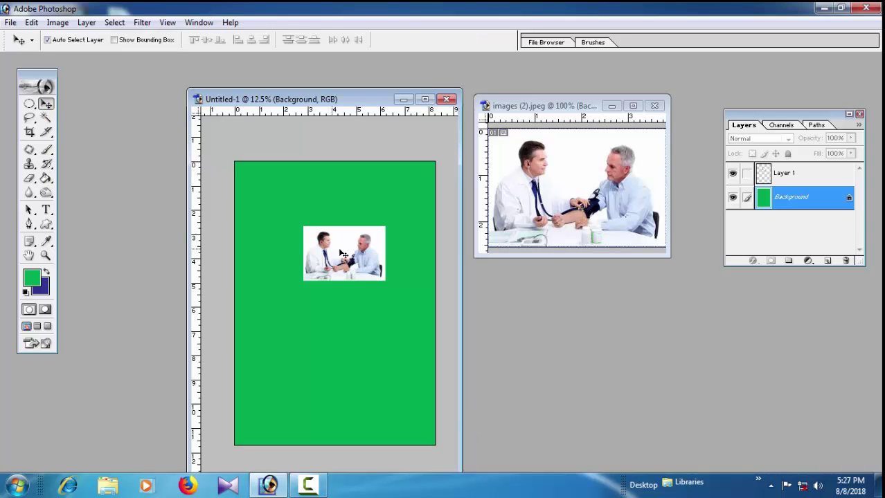
left_click(351, 254)
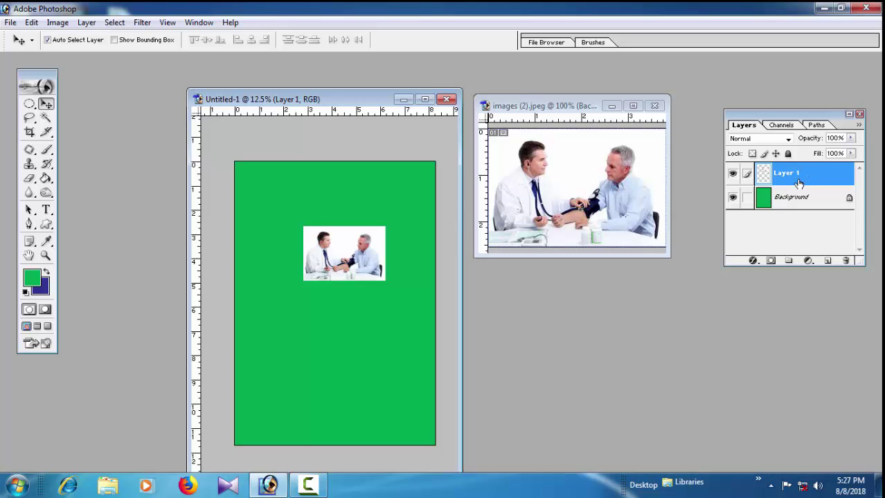
mouse_move(349, 257)
left_mouse_down()
mouse_move(351, 288)
mouse_move(345, 241)
left_mouse_up()
left_click(784, 202)
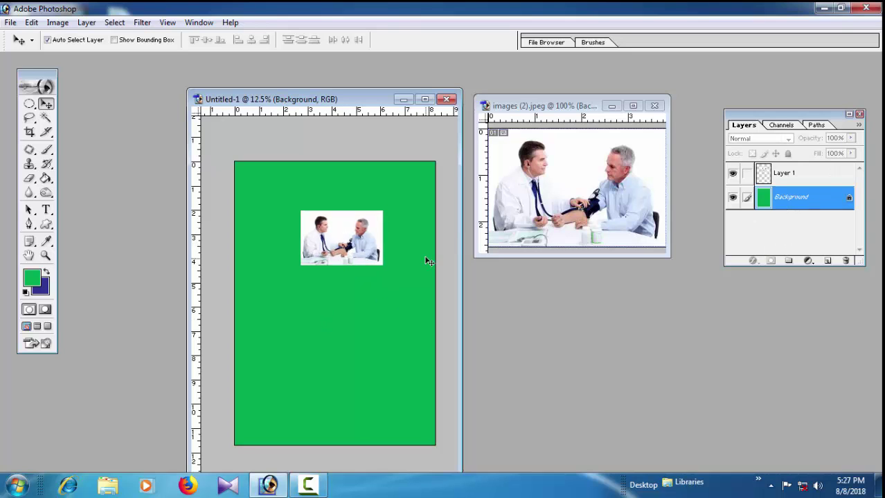
left_click(803, 176)
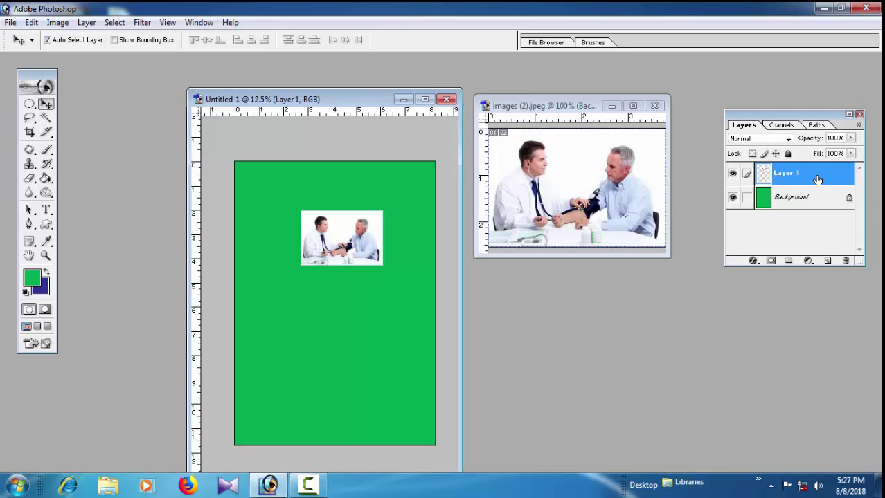
left_click_drag(360, 240, 353, 255)
Scale the photo on Layer 1 proportionally to about 222% with Free Transform, and shift the Untitled-1 window slightly
key("ctrl+t")
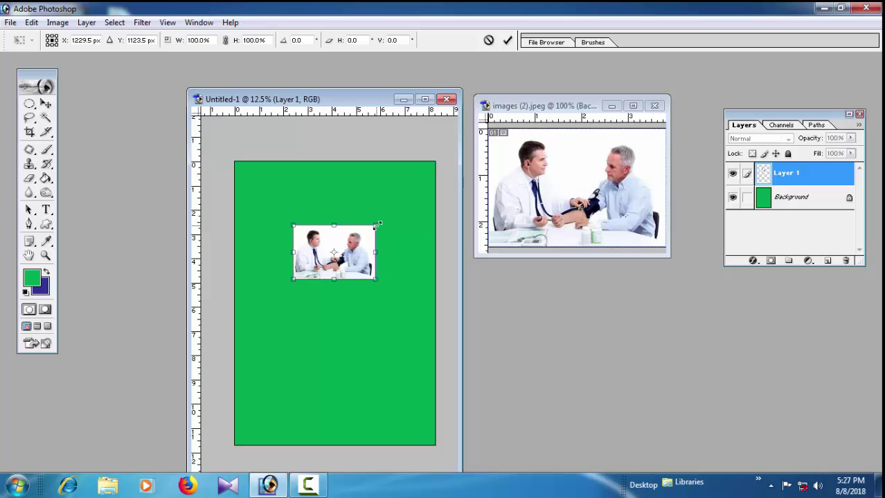
key("Return")
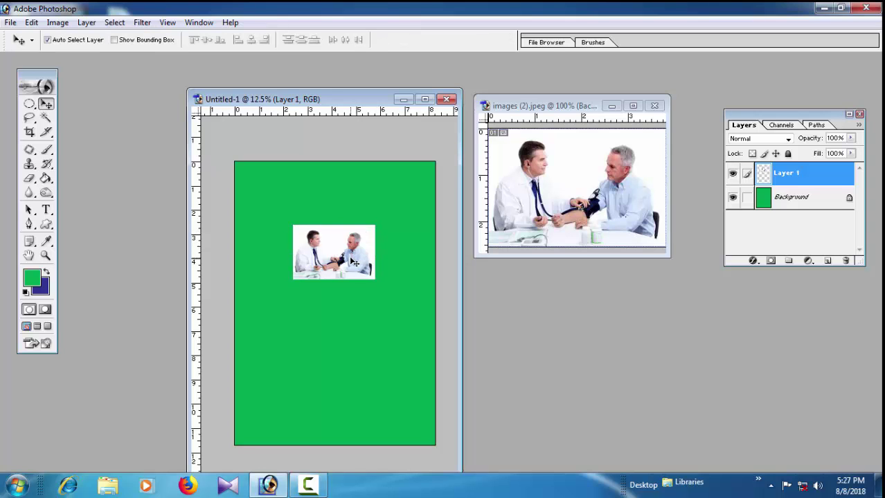
key("ctrl+t")
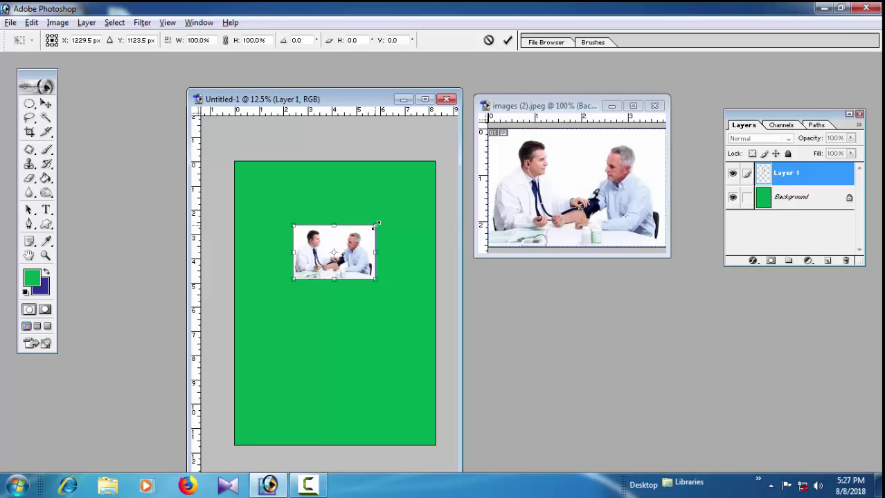
left_click_drag(376, 224, 442, 212)
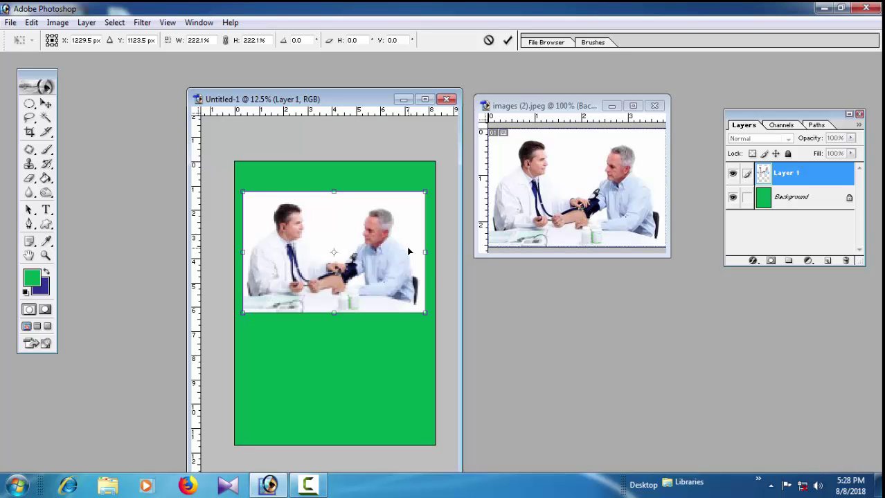
key("Return")
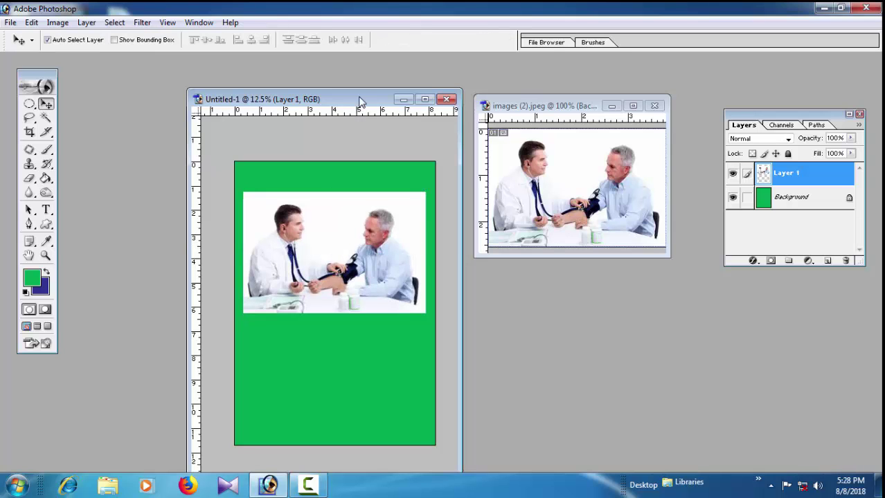
left_click_drag(359, 98, 396, 74)
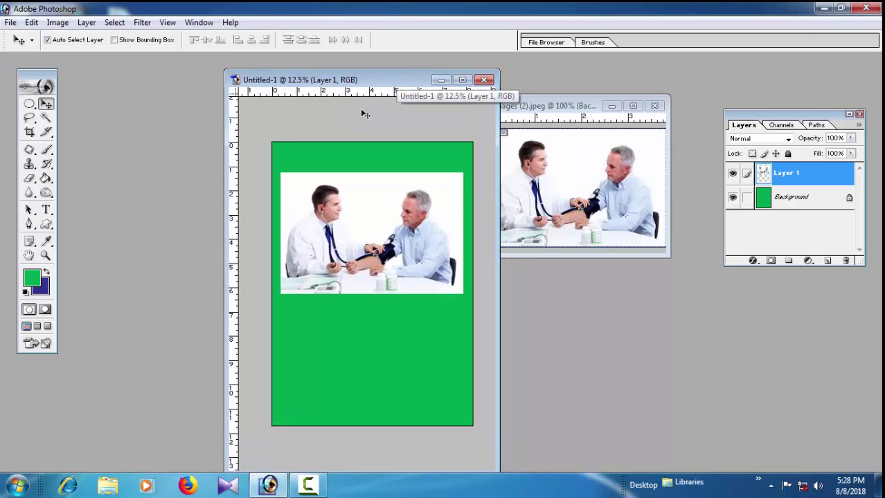
Select nearly the whole photo in images (2).jpeg with the Rectangular Marquee tool, moving its window clear of Untitled-1
left_click(30, 105)
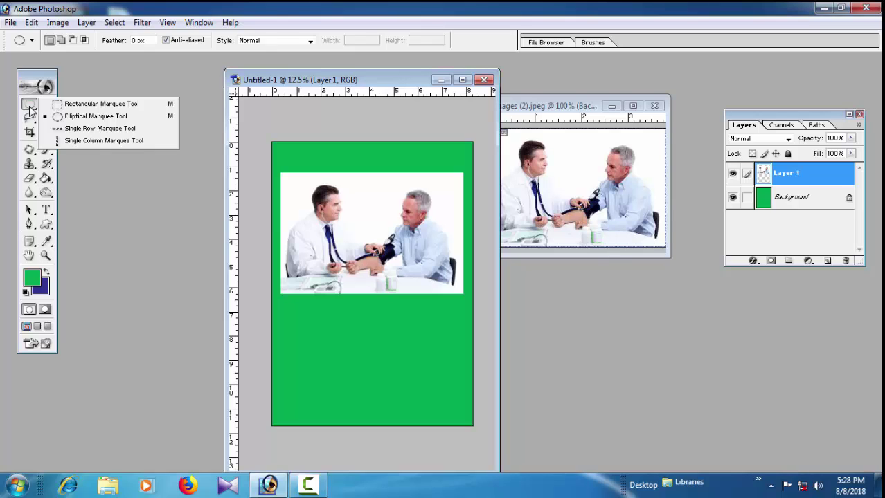
left_click(115, 143)
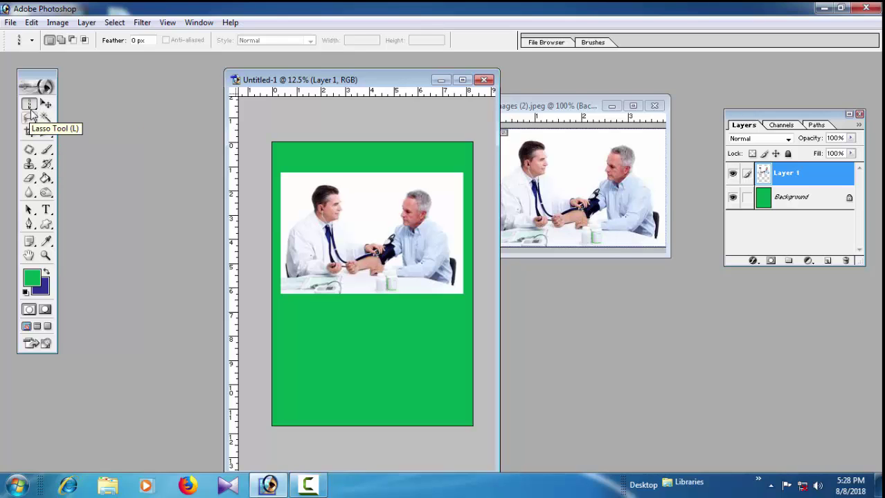
left_click(29, 105)
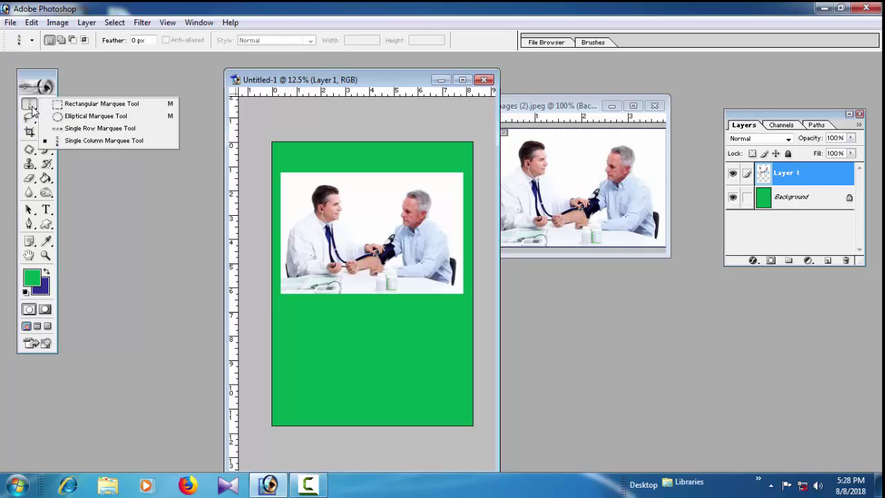
left_click(111, 105)
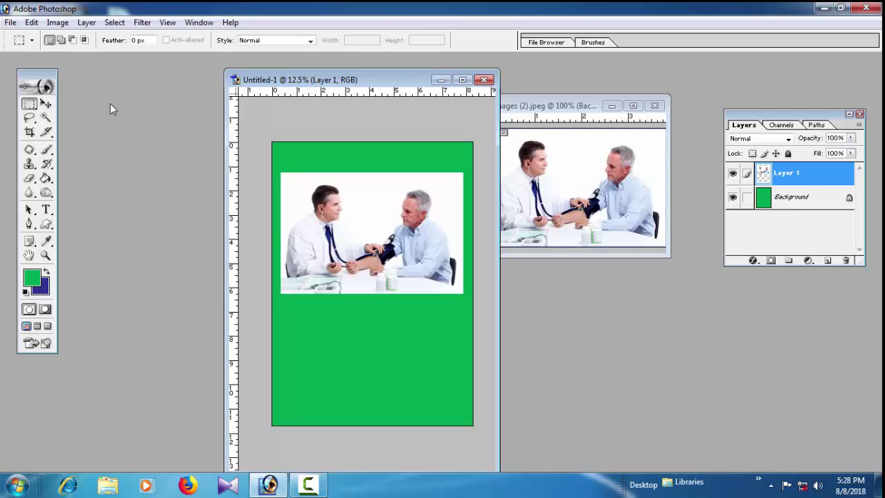
left_click(586, 105)
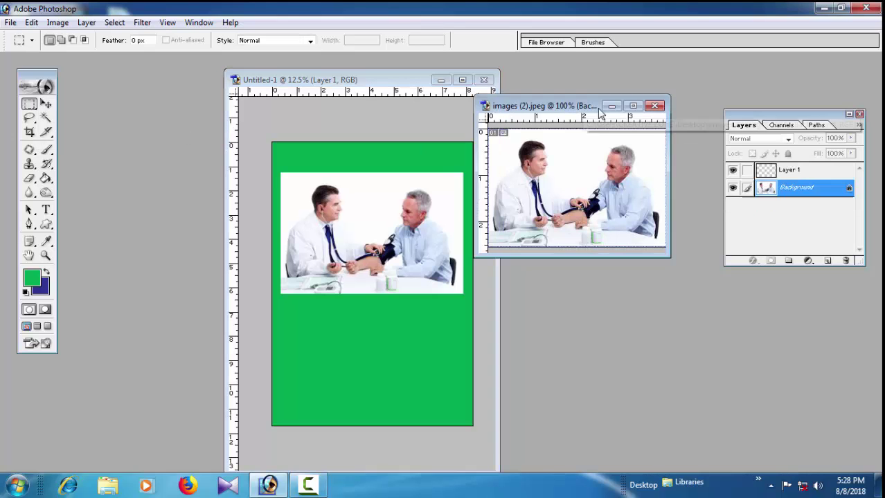
left_click_drag(571, 106, 601, 102)
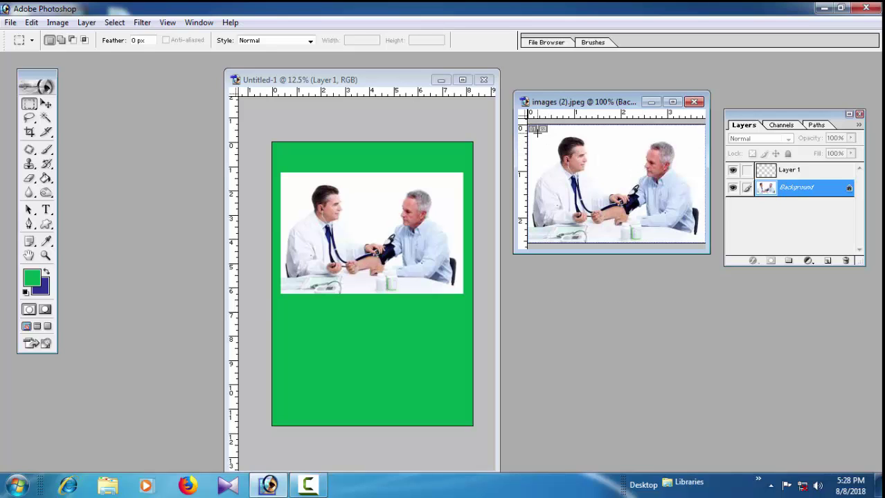
left_click_drag(535, 132, 704, 238)
left_click_drag(622, 107, 627, 103)
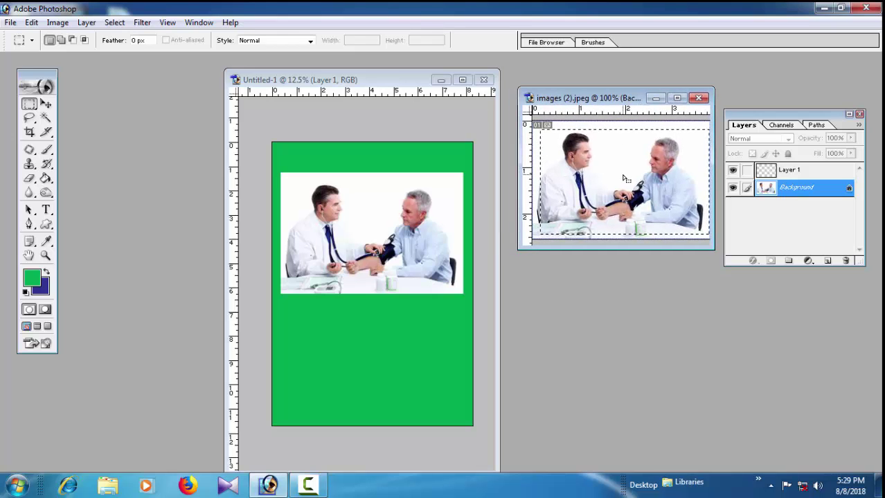
Copy the rectangular selection from images (2).jpeg onto the green area below the large photo in Untitled-1 with the Move tool
left_click(45, 105)
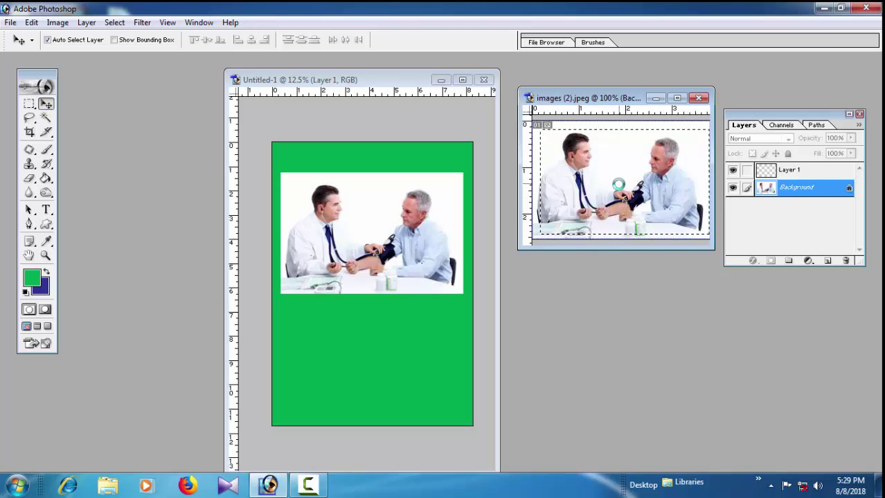
left_click_drag(615, 189, 361, 351)
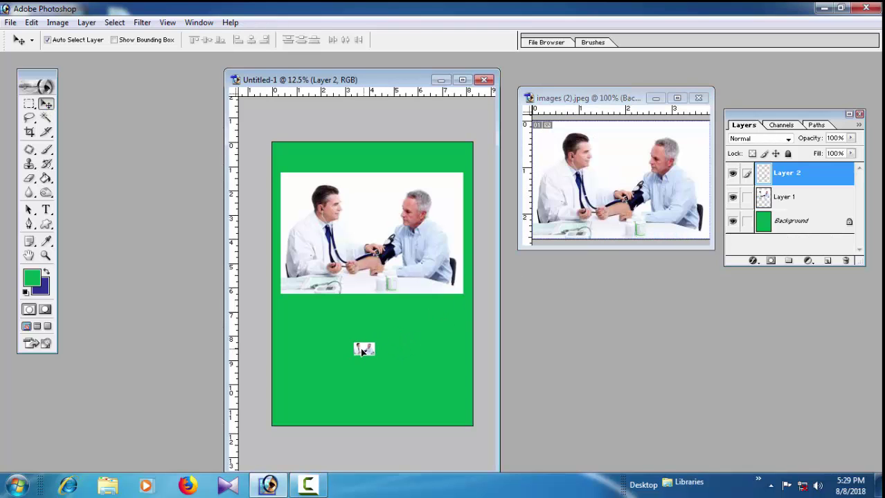
left_click(609, 97)
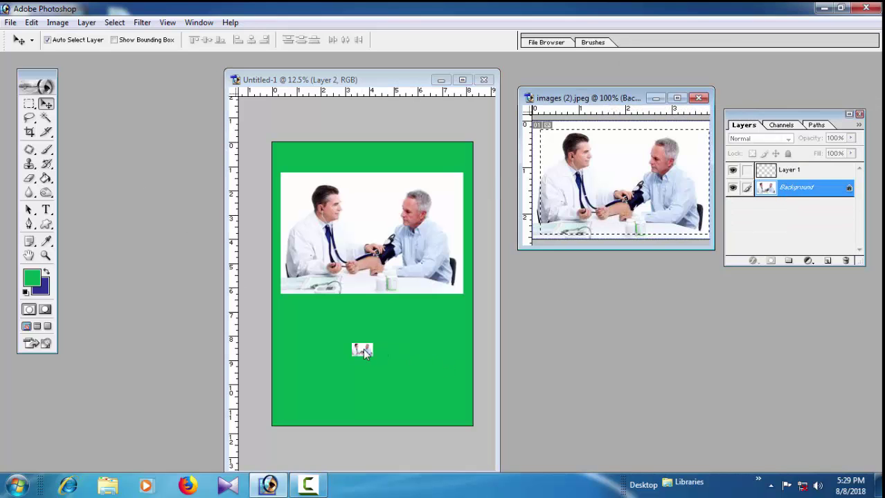
left_click(436, 363)
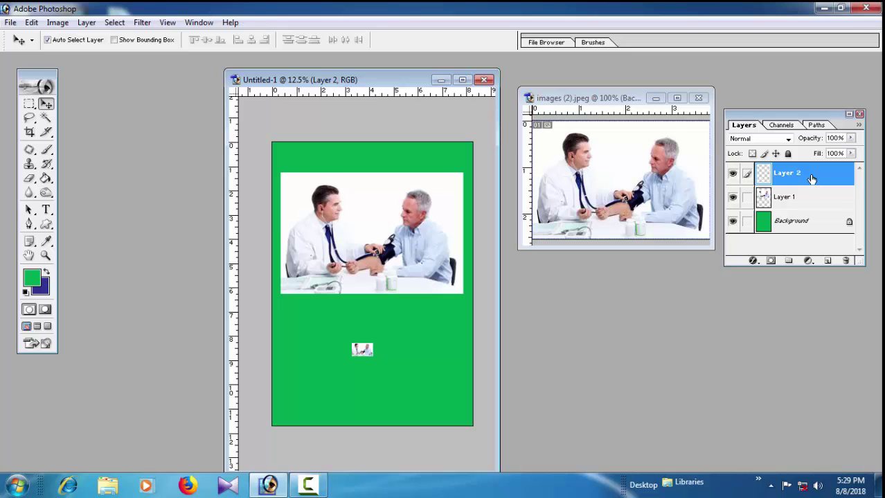
Delete Layer 2, which holds the small rectangular copy, from Untitled-1
left_click(805, 202)
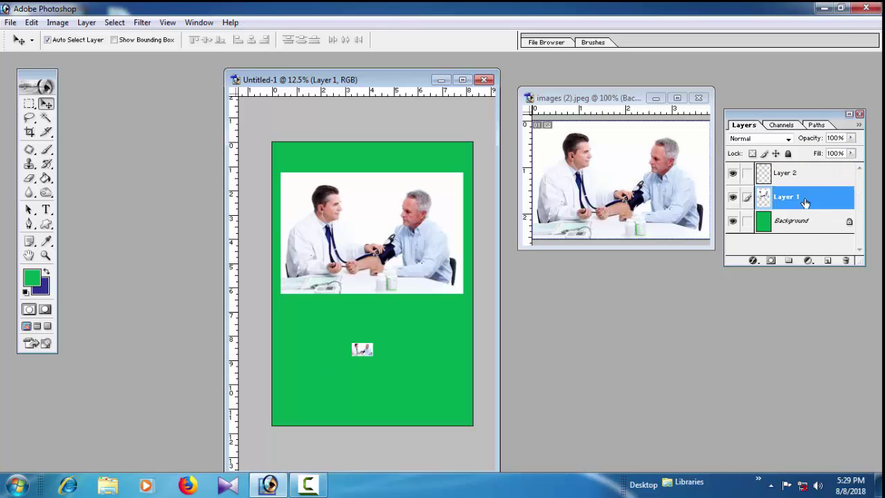
left_click(798, 177)
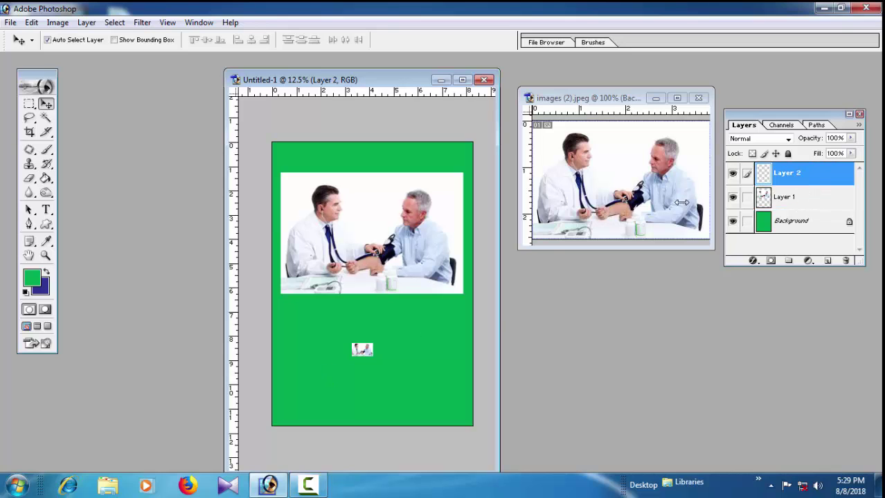
left_click_drag(815, 178, 845, 260)
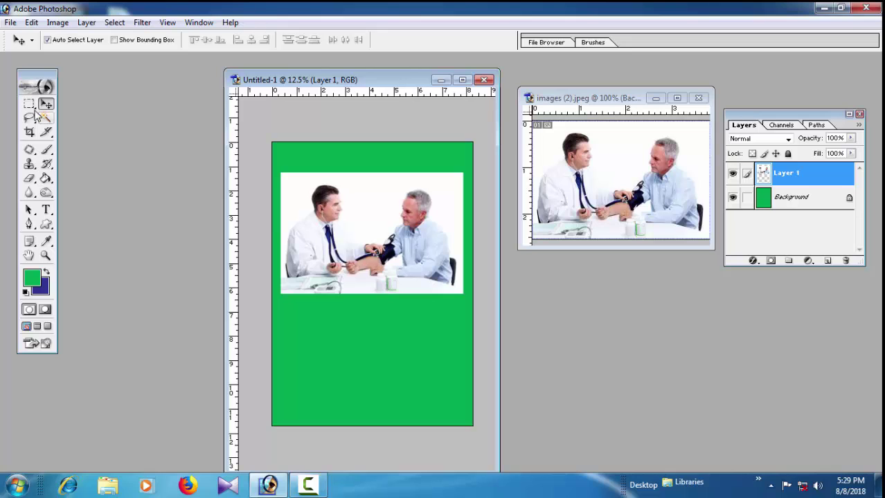
Switch to the Elliptical Marquee tool and clear the existing rectangular selection in images (2).jpeg
left_click_drag(29, 104, 90, 123)
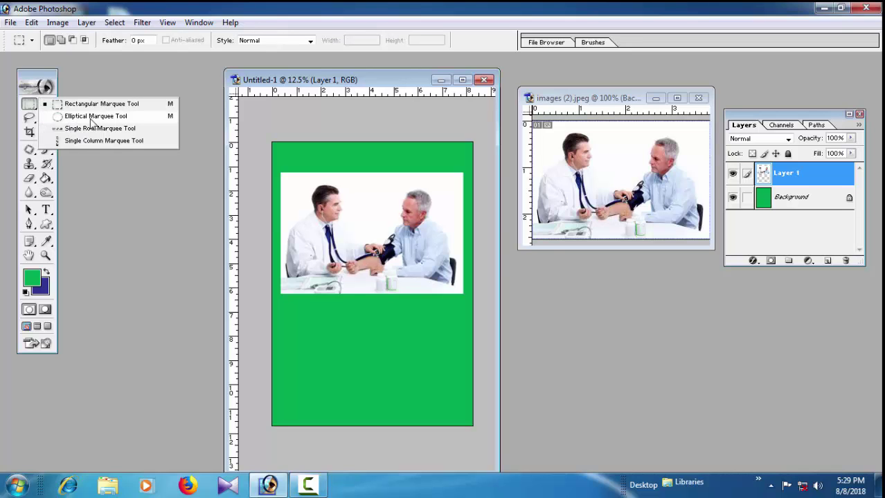
left_click_drag(91, 123, 91, 124)
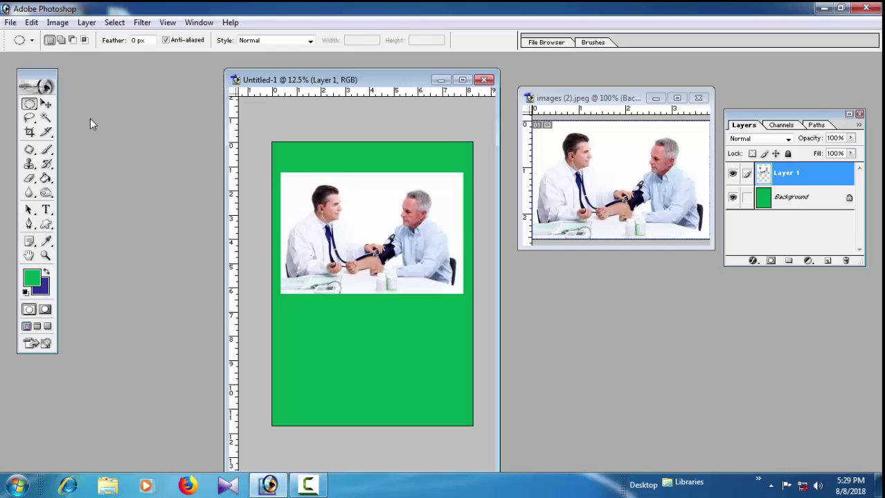
left_click(559, 138)
key("ctrl+a")
left_click_drag(563, 145, 579, 158)
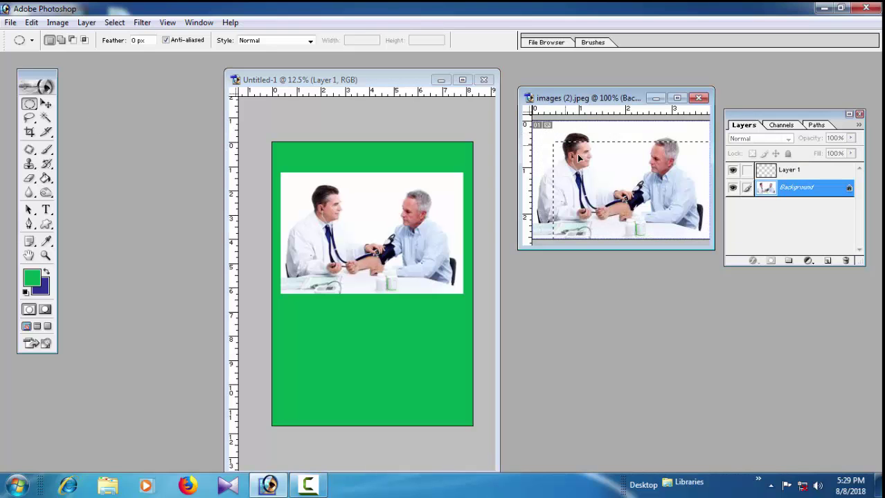
left_click(579, 158)
Draw a large elliptical selection around both men in images (2).jpeg and nudge it up and to the left
left_click_drag(549, 132, 697, 256)
key("Up")
key("Up")
key("Up")
key("Up")
key("Up")
key("Up")
key("Up")
key("Up")
key("Up")
key("Up")
key("Up")
key("Up")
key("Up")
key("Up")
key("Up")
key("Up")
key("Up")
key("Up")
key("Up")
key("Up")
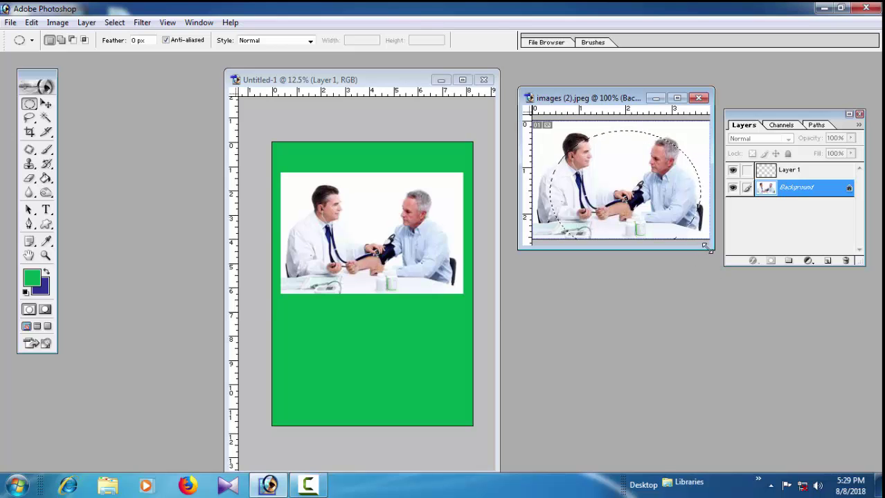
key("Left")
key("Left")
key("Left")
key("Left")
key("Left")
key("Left")
key("Left")
key("Left")
key("Left")
key("Left")
key("Left")
key("Left")
Copy the elliptical selection into Untitled-1 below the large photo with the Move tool, and shift the document window slightly
left_click(45, 103)
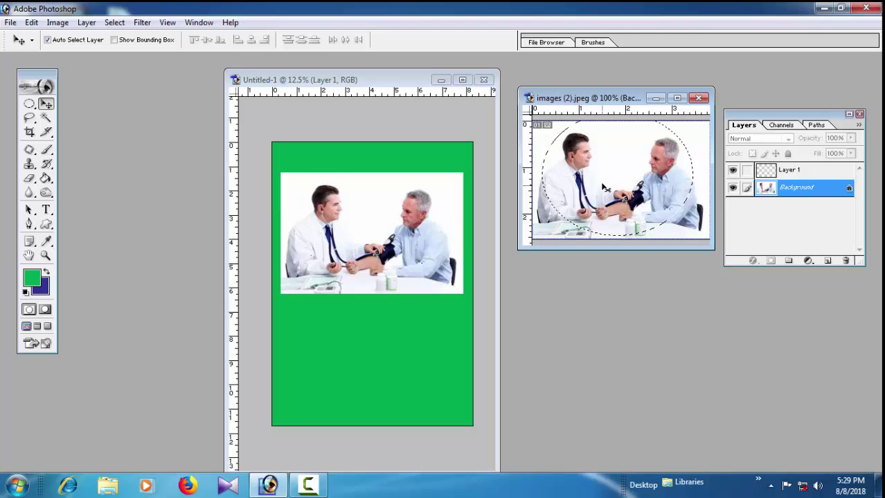
left_click_drag(578, 197, 380, 329)
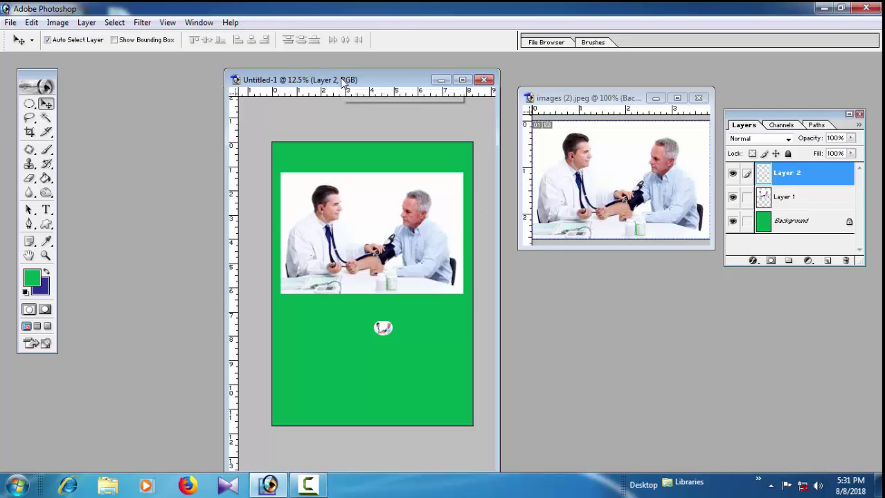
left_click_drag(311, 79, 318, 76)
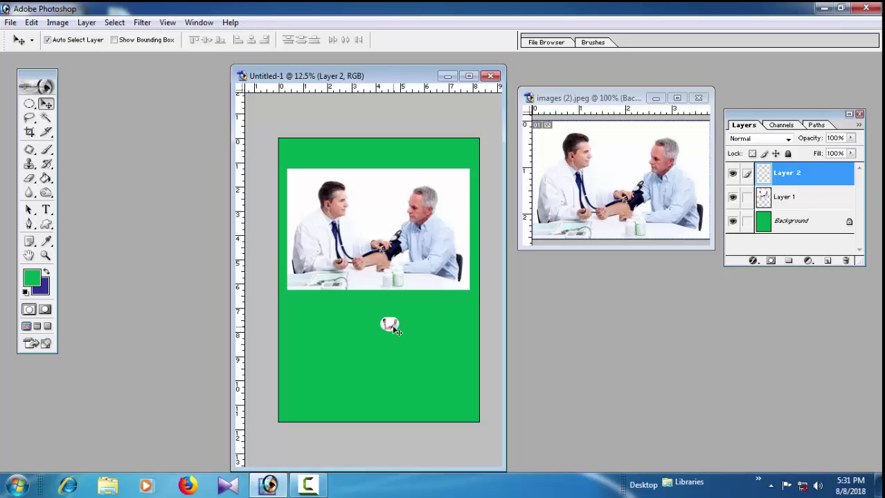
Enlarge the small oval photo with Free Transform and place it centrally below the large photo on the green page
left_click_drag(396, 332, 434, 306)
key("ctrl+t")
left_click_drag(387, 319, 385, 339)
key("Return")
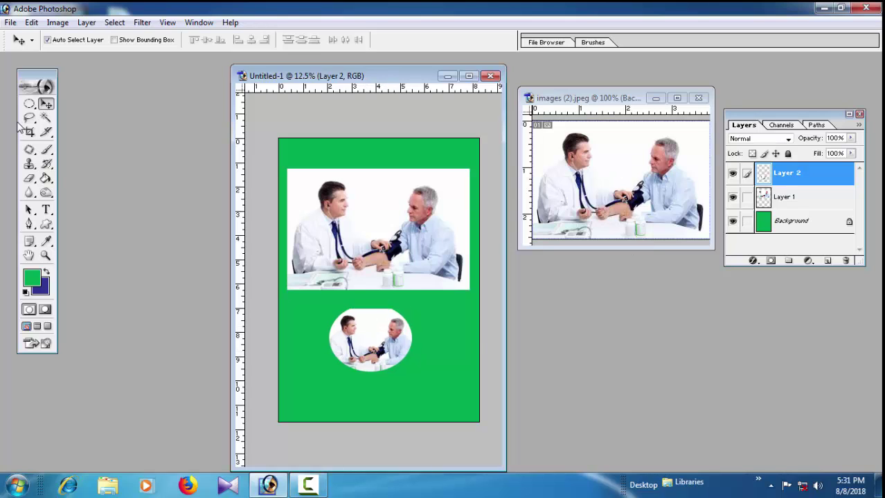
Select a single pixel row close to the upper edge of the photo in images (2).jpeg with the Single Row Marquee tool
left_click(36, 108)
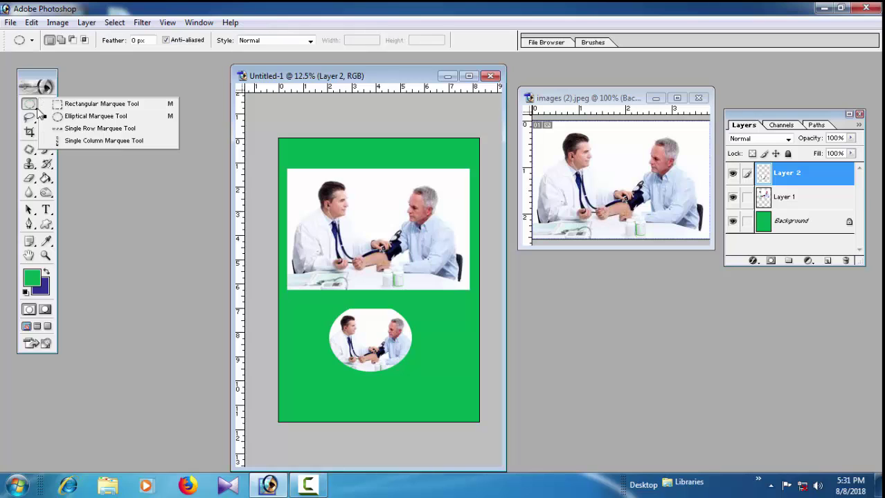
left_click(102, 129)
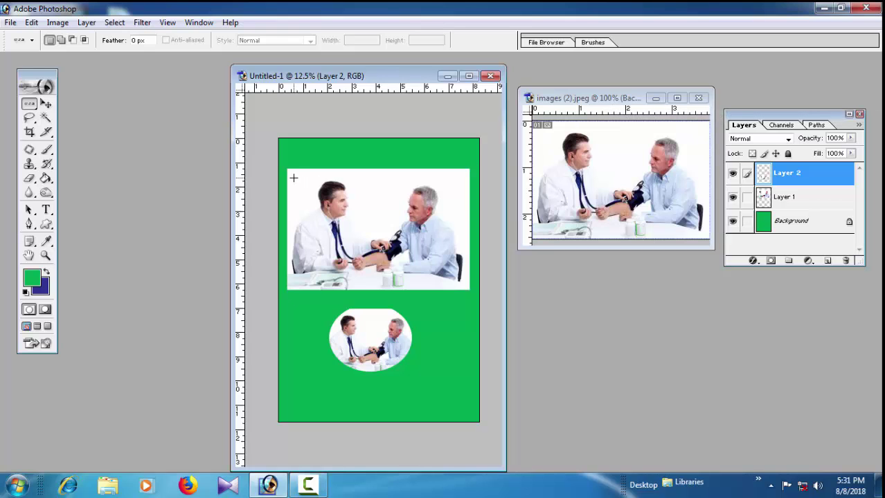
left_click(627, 99)
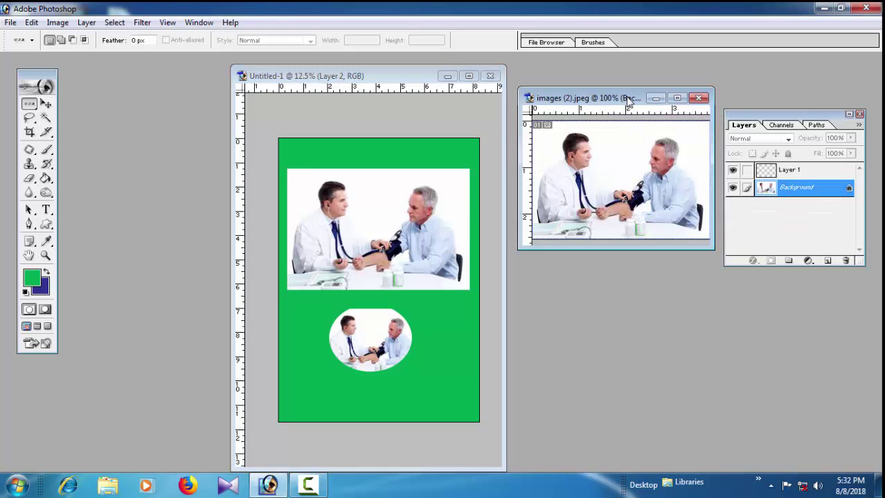
left_click(564, 149)
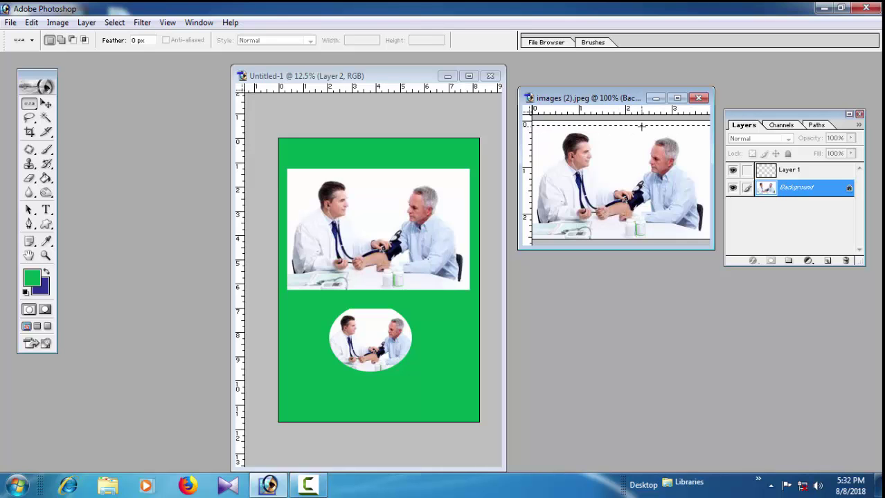
left_click_drag(639, 126, 639, 122)
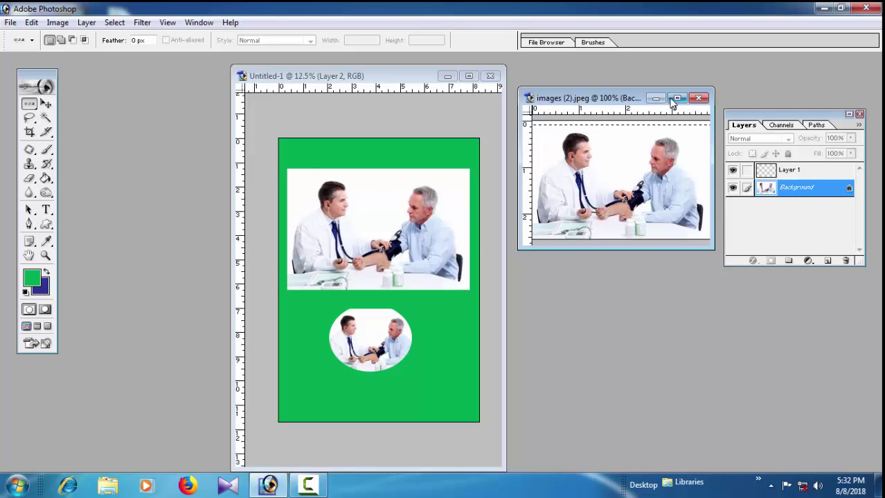
Stroke the single-row selection in images (2).jpeg with a 1 px centred bright red (F9040A) line
left_click(63, 24)
mouse_move(34, 25)
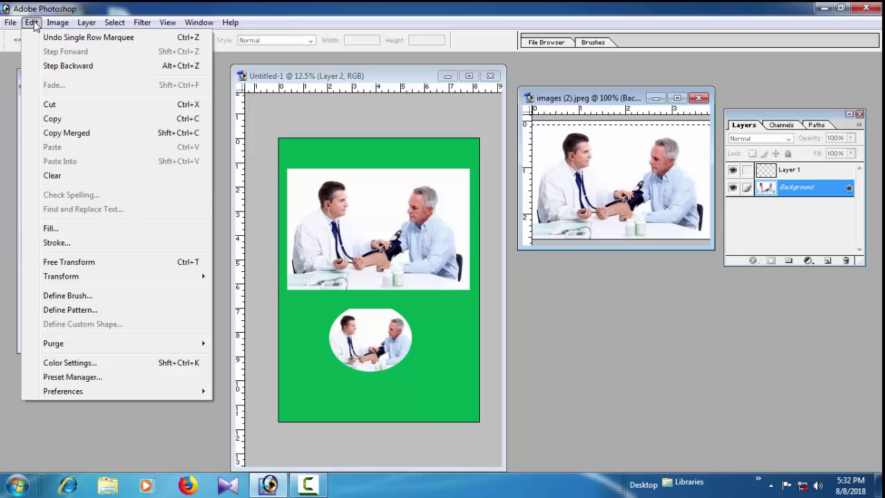
left_click(66, 249)
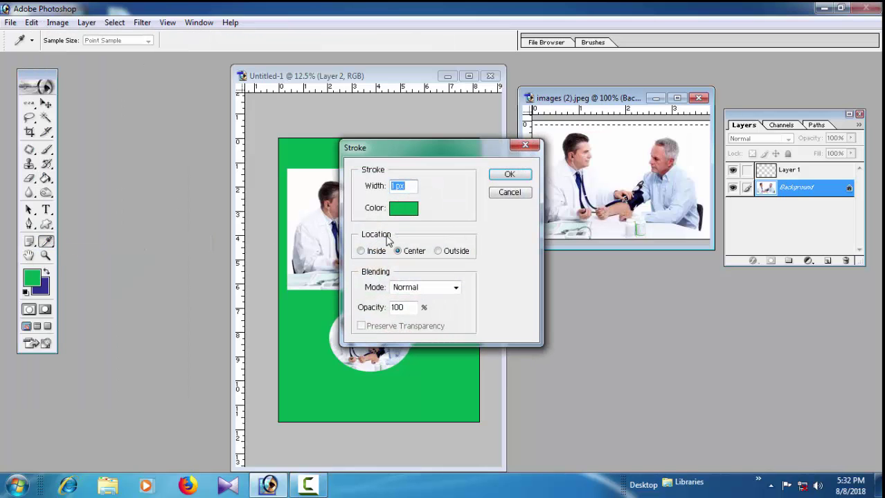
left_click(406, 209)
left_click(687, 256)
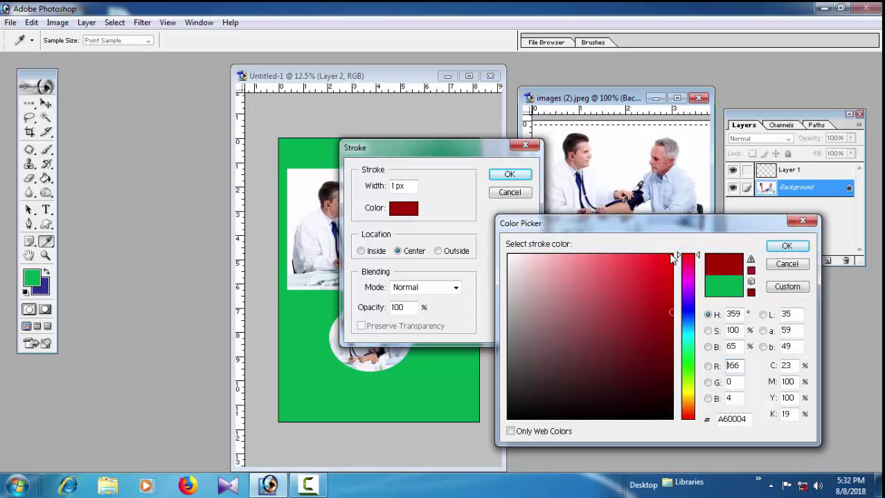
left_click(672, 255)
left_click(786, 245)
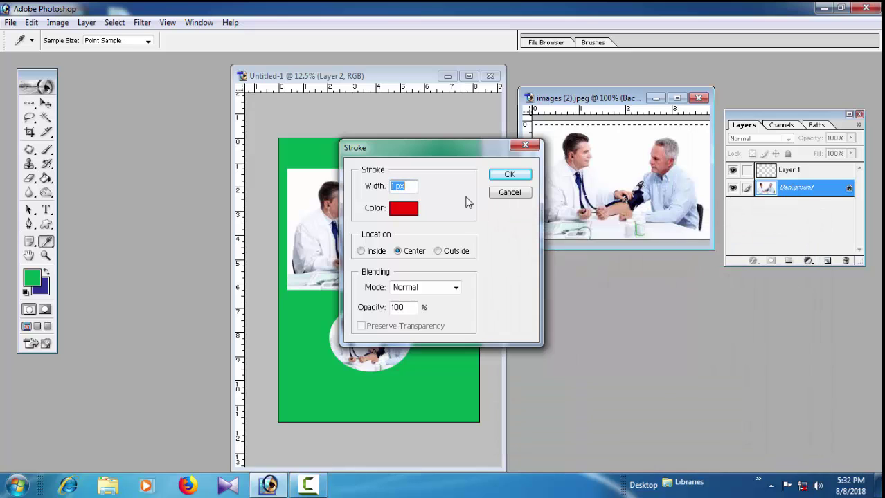
left_click(508, 175)
Maximize images (2).jpeg, enlarge it to 300%, and deselect the stroked row
left_click(677, 97)
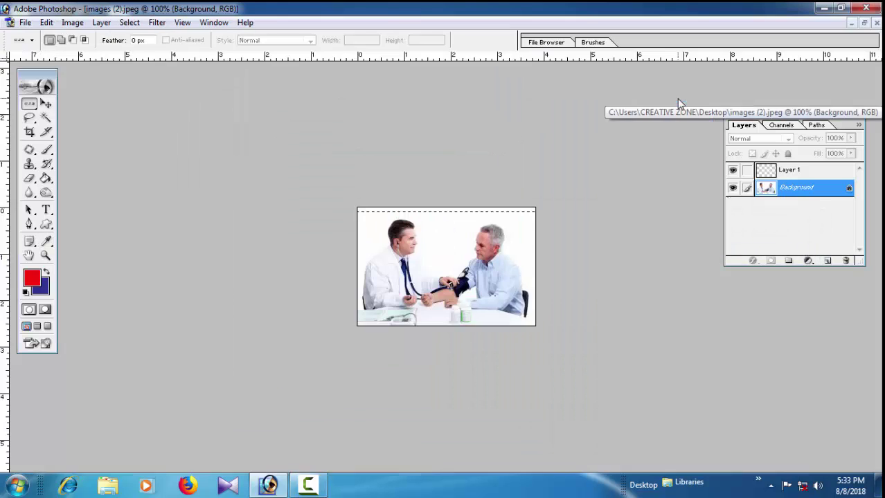
key("ctrl+plus")
key("ctrl+plus")
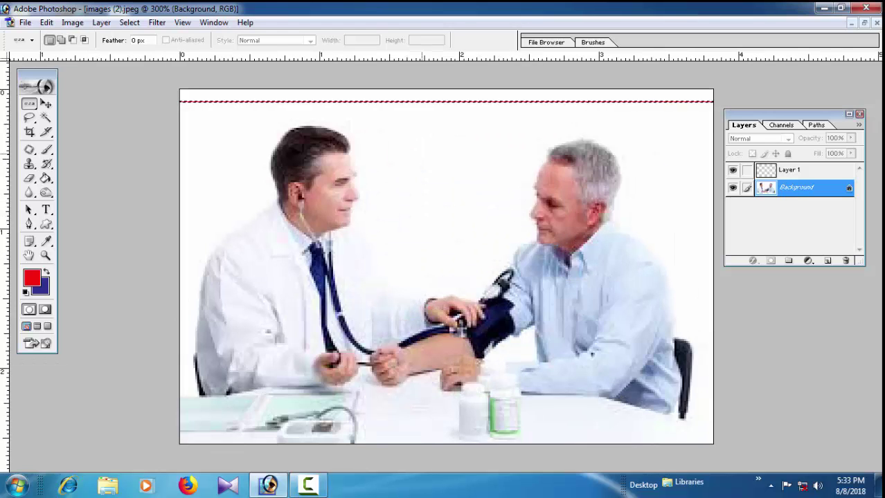
left_click(45, 104)
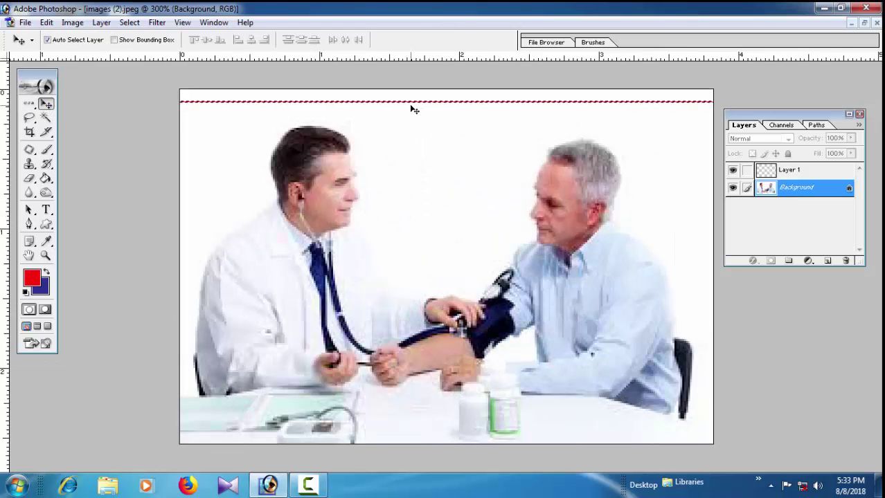
key("ctrl+d")
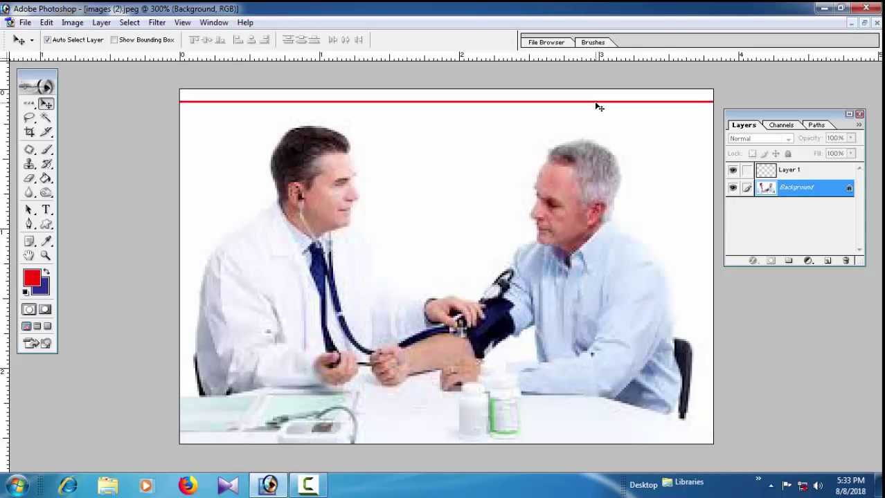
Select a single pixel column close to the photo's right edge with the Single Column Marquee tool
left_click(30, 105)
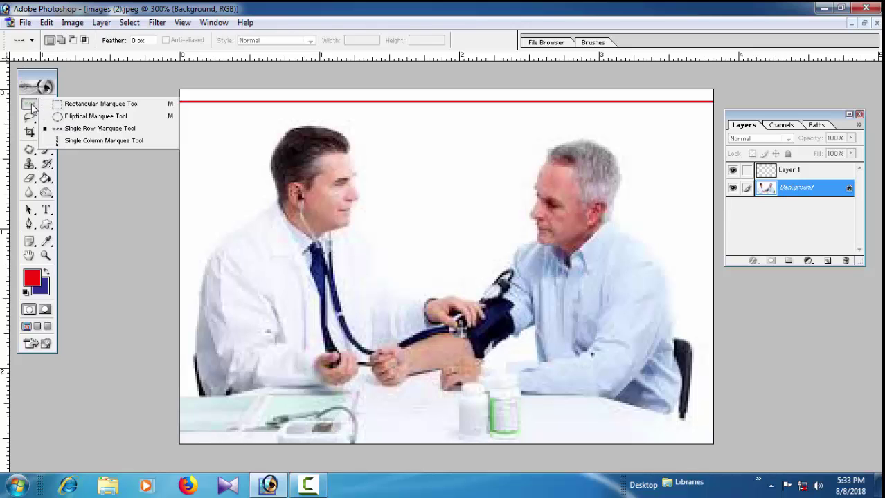
left_click(99, 142)
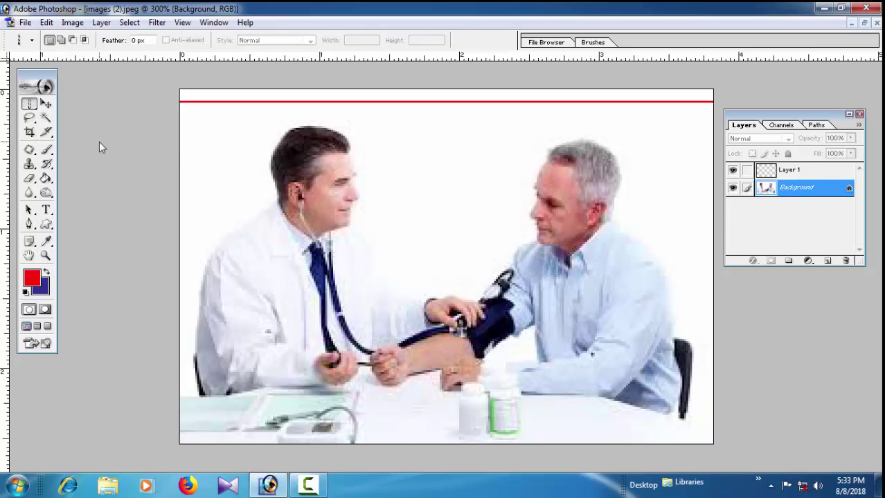
left_click(707, 89)
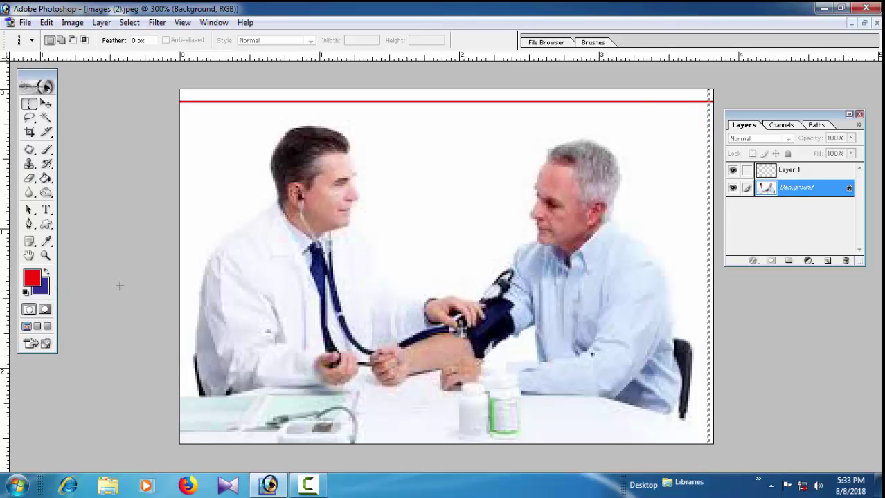
Stroke the single-column selection with a 1 px centred blue line
left_click(46, 22)
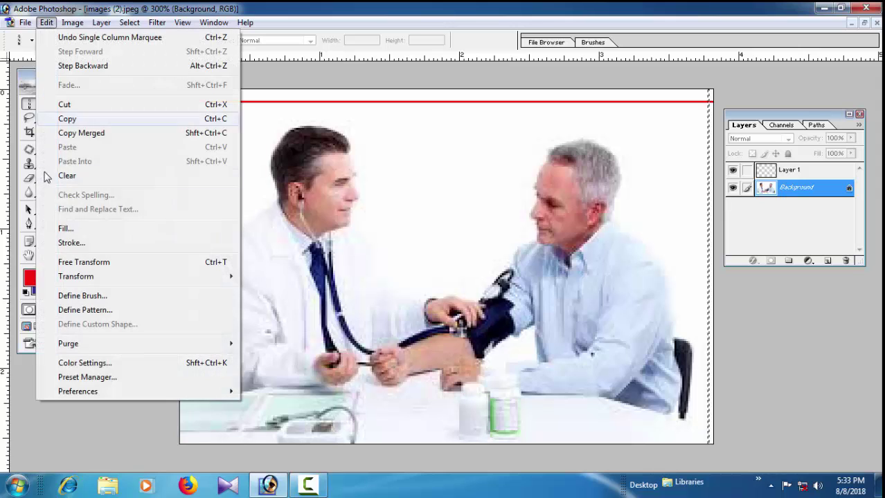
left_click(71, 243)
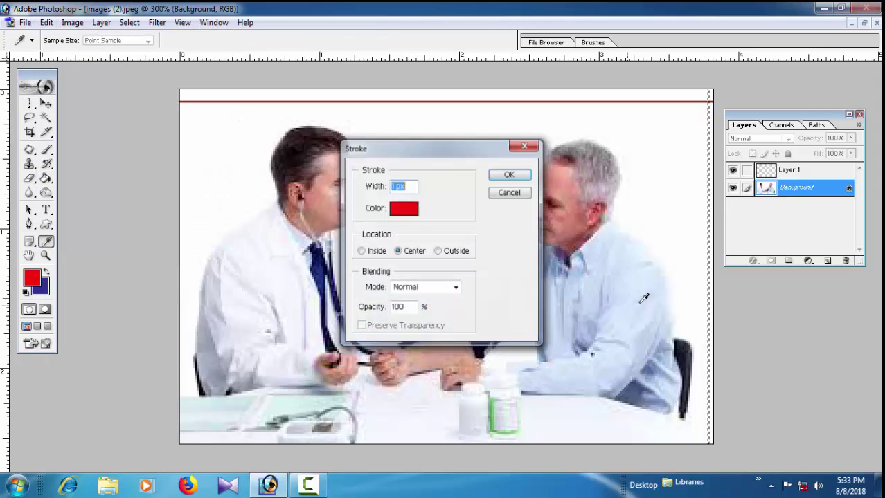
left_click(407, 212)
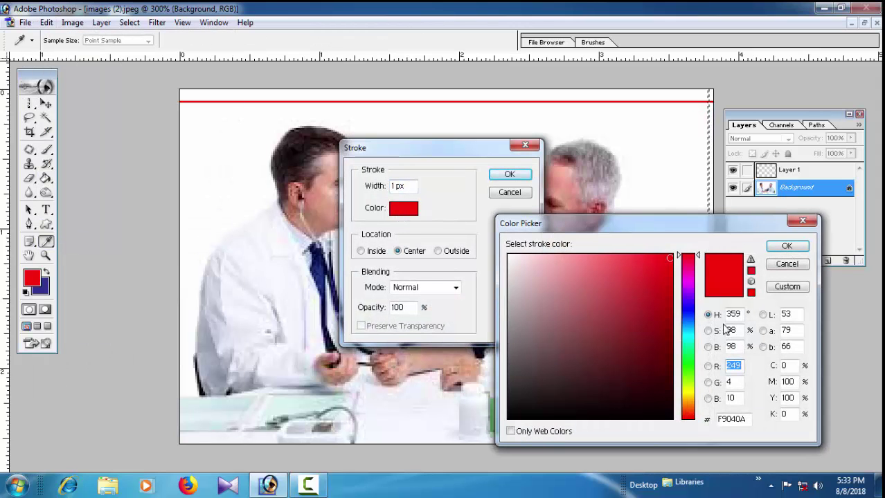
left_click(688, 325)
left_click(667, 289)
left_click(786, 246)
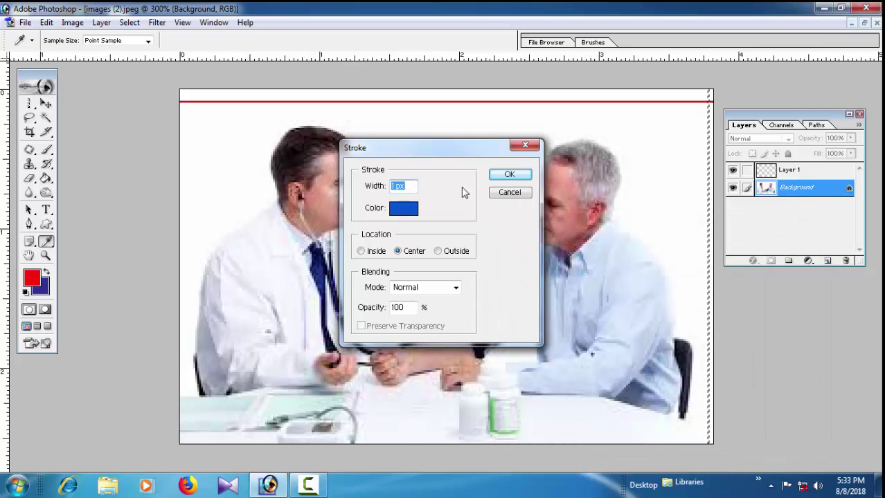
left_click(517, 178)
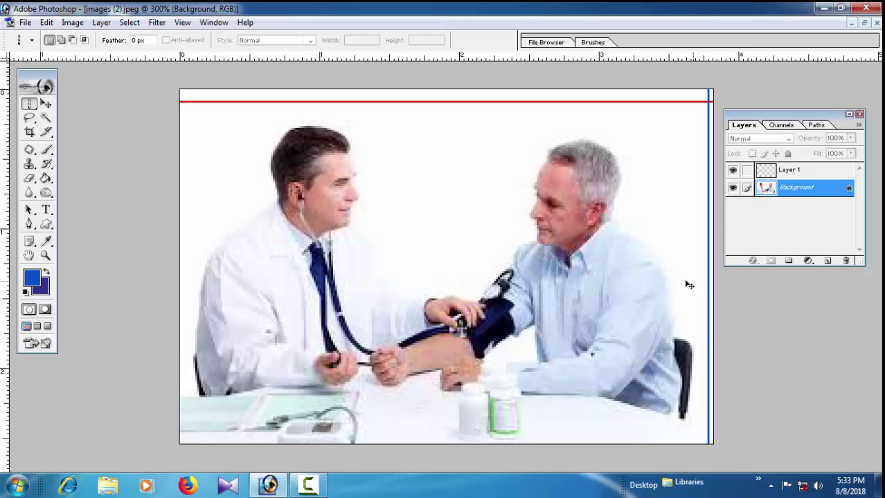
left_click(499, 267, "alt")
left_click(500, 267, "alt")
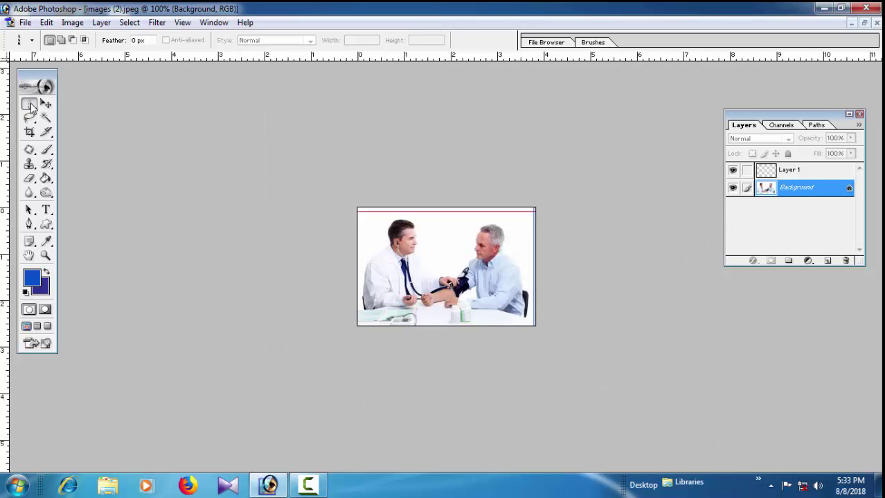
key("Tab")
key("Tab")
left_click_drag(787, 112, 793, 90)
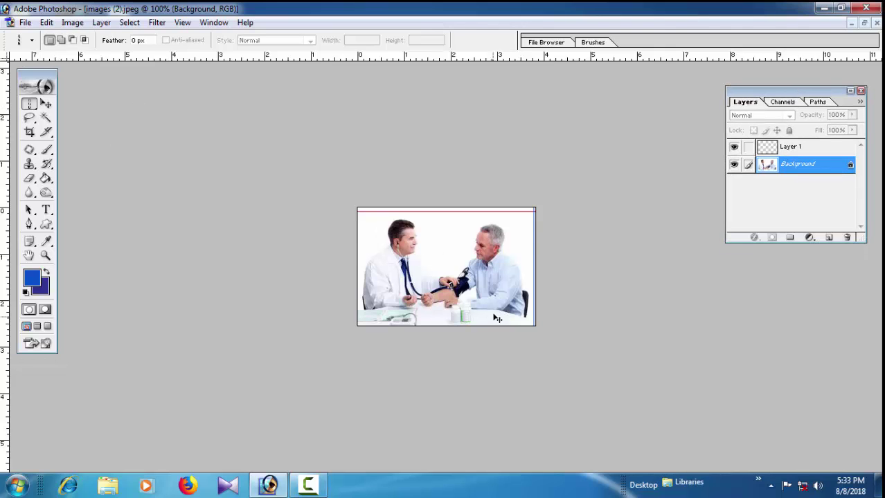
key("ctrl+plus")
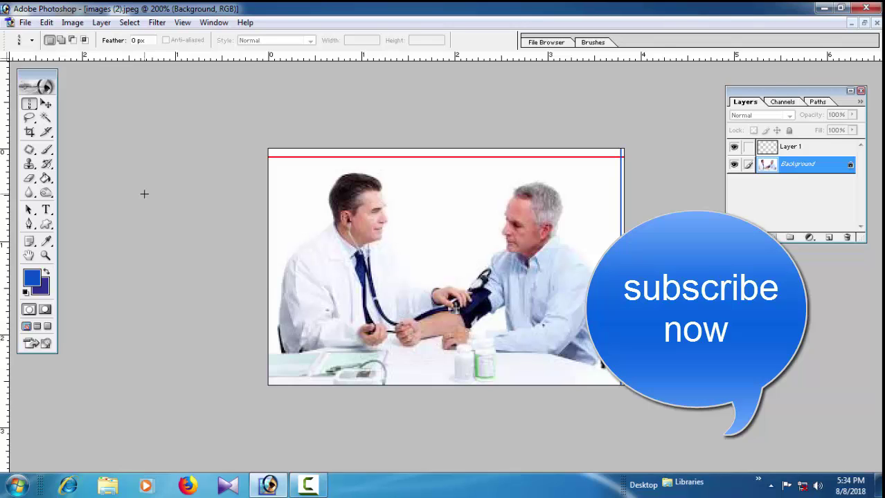
left_click(45, 104)
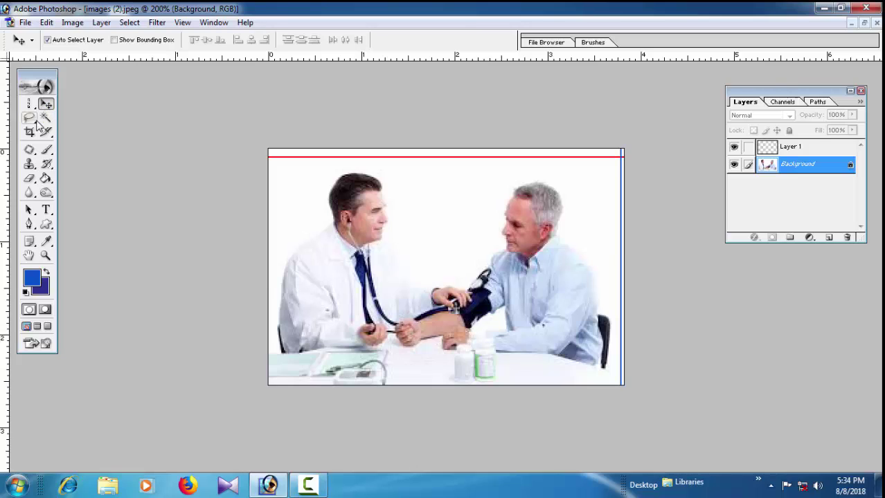
left_click(29, 104)
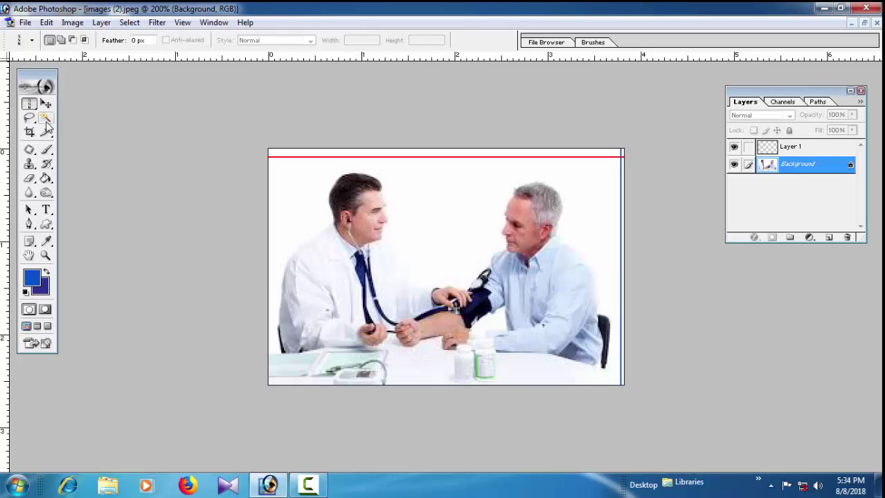
Activate the Magic Wand tool, restore the document windows, and bring Untitled-1 forward, shifting it a little to the left
left_click(46, 119)
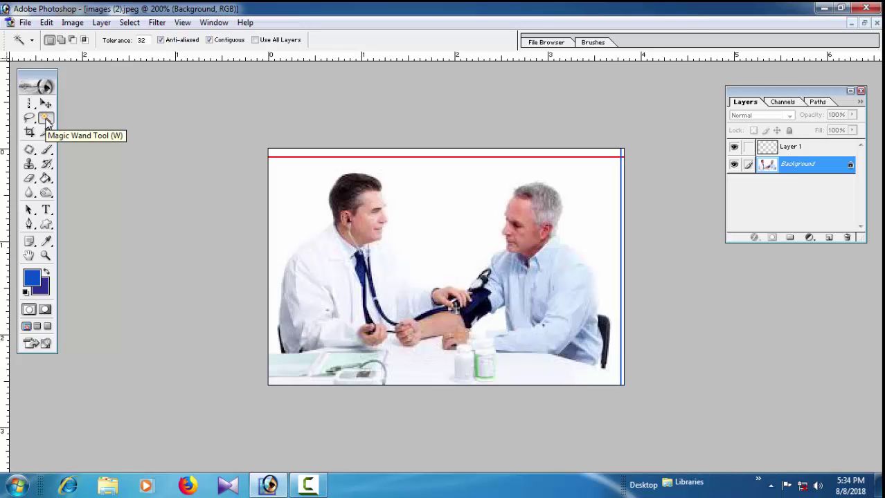
key("ctrl+minus")
key("ctrl+minus")
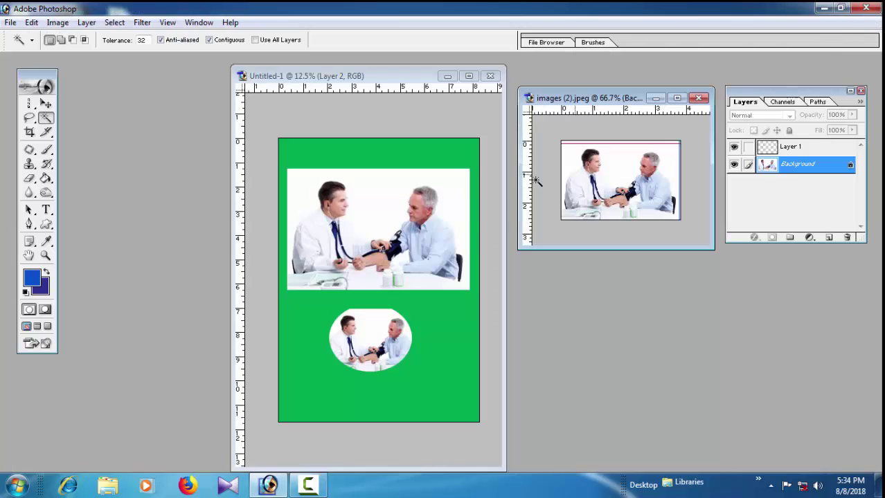
left_click(864, 23)
left_click(415, 77)
left_click_drag(395, 78, 363, 79)
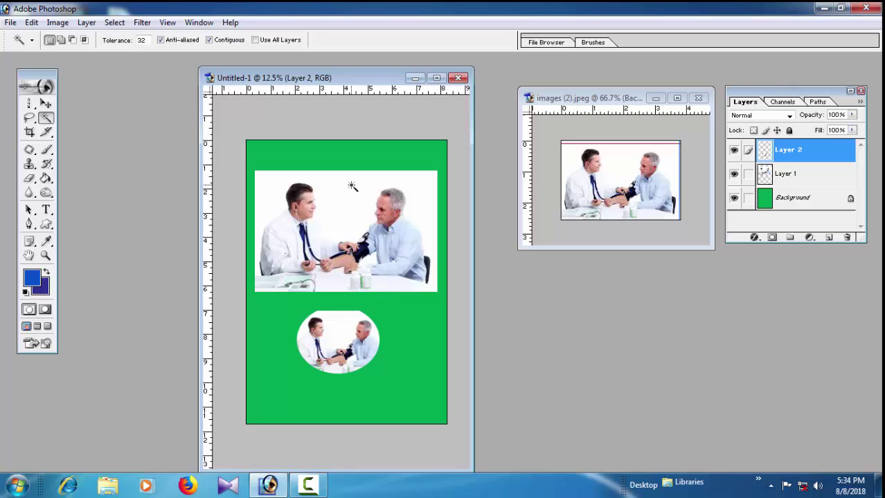
Select the white background of the large photo on Layer 1 with the Magic Wand tool
left_click(351, 187)
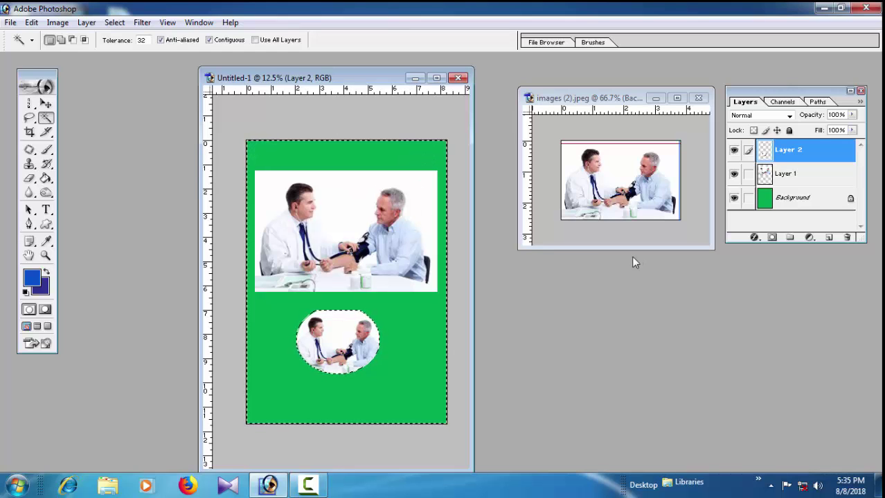
key("ctrl+d")
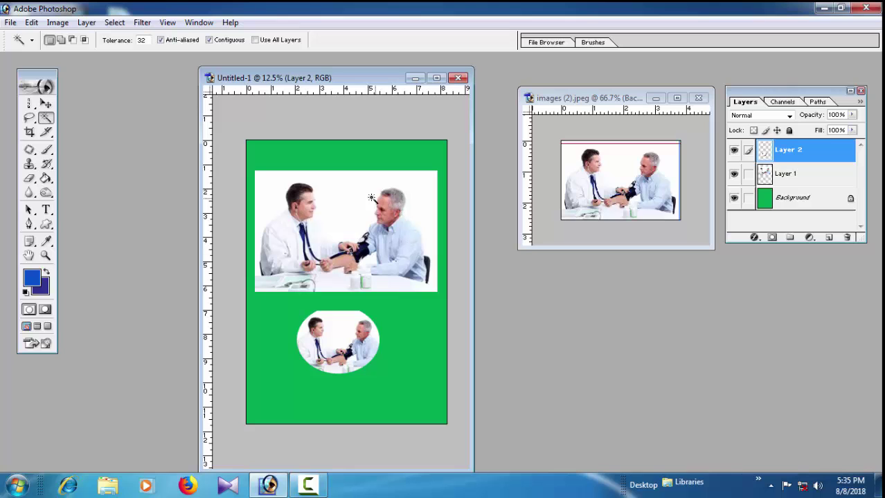
left_click(45, 104)
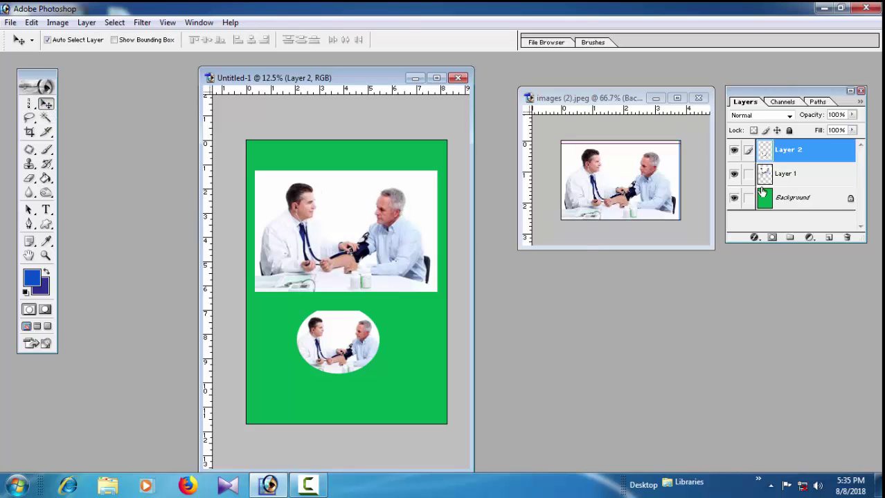
left_click(791, 177)
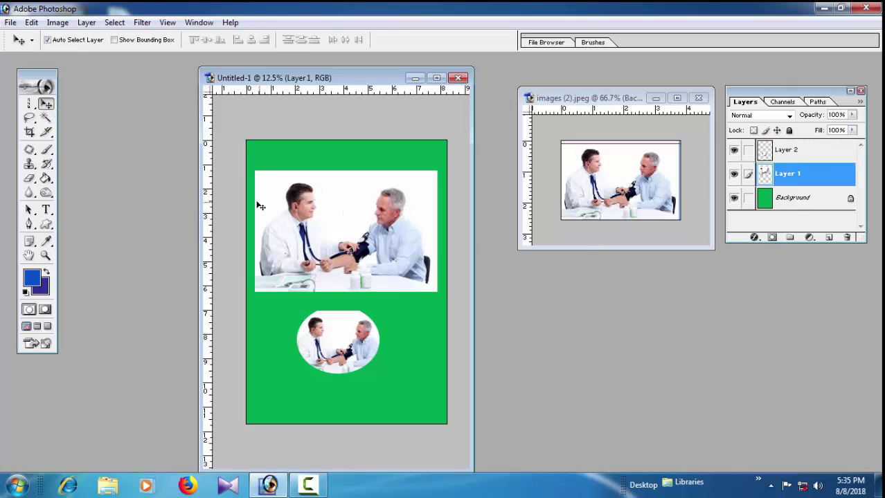
left_click(46, 118)
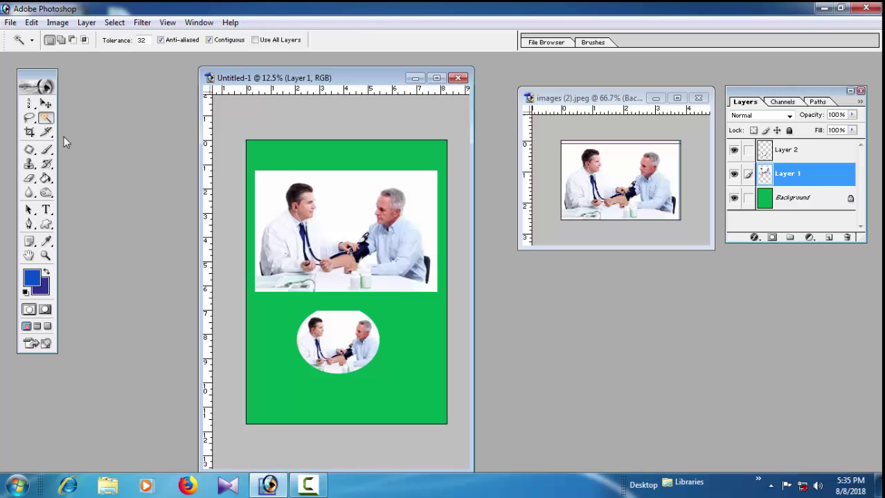
left_click(356, 203)
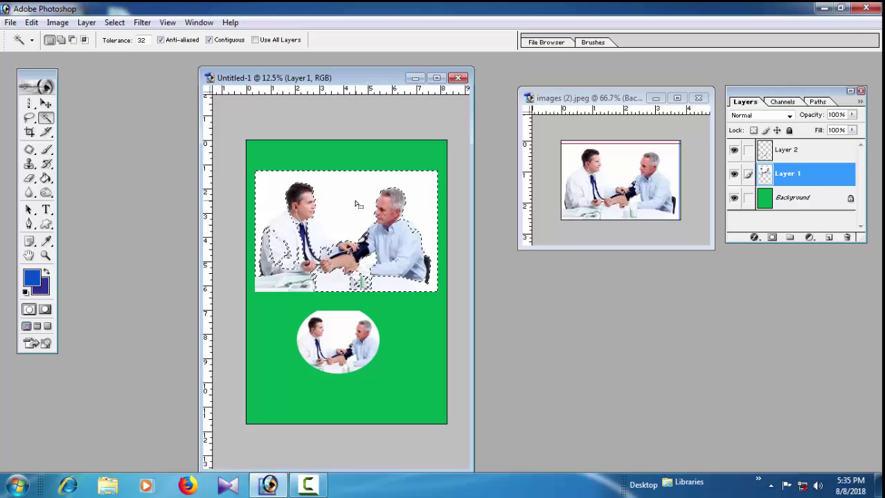
Maximize Untitled-1, inspect the Magic Wand selection around both men up close, and clear the selection
left_click(436, 78)
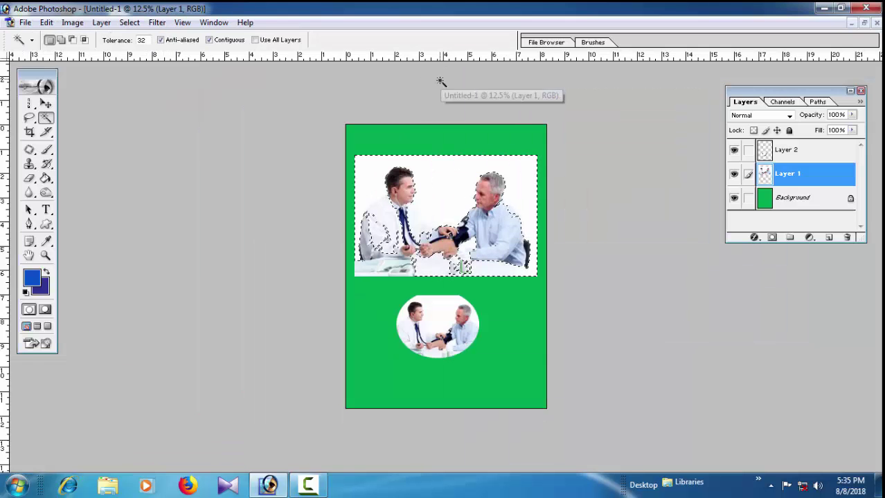
left_click(457, 198, "ctrl")
left_click(456, 199, "ctrl")
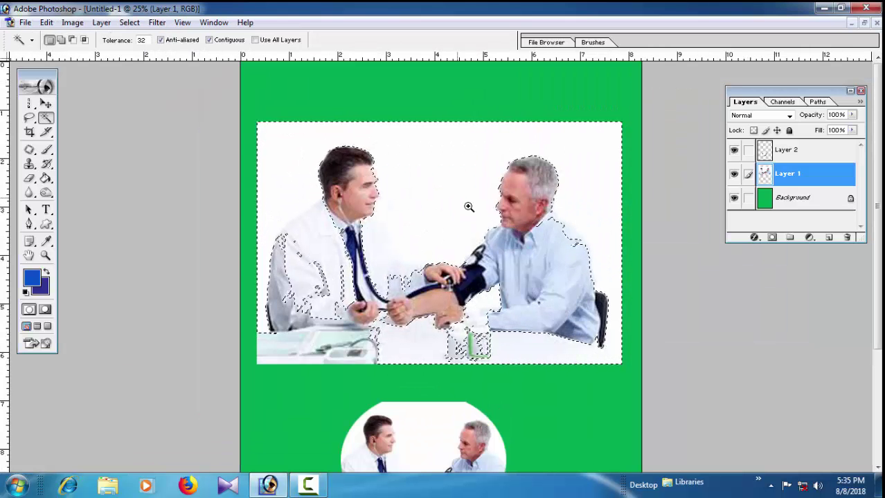
left_click(547, 305, "ctrl")
left_click(443, 229, "alt")
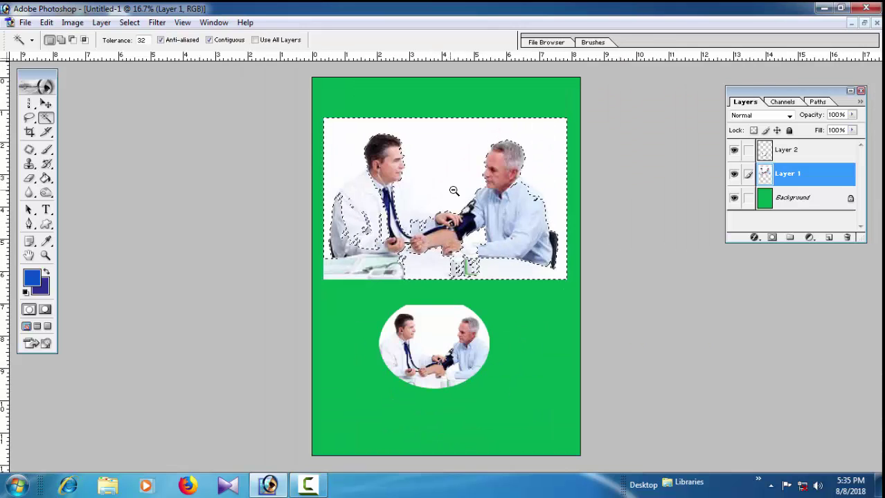
left_click(436, 151, "alt")
key("ctrl+d")
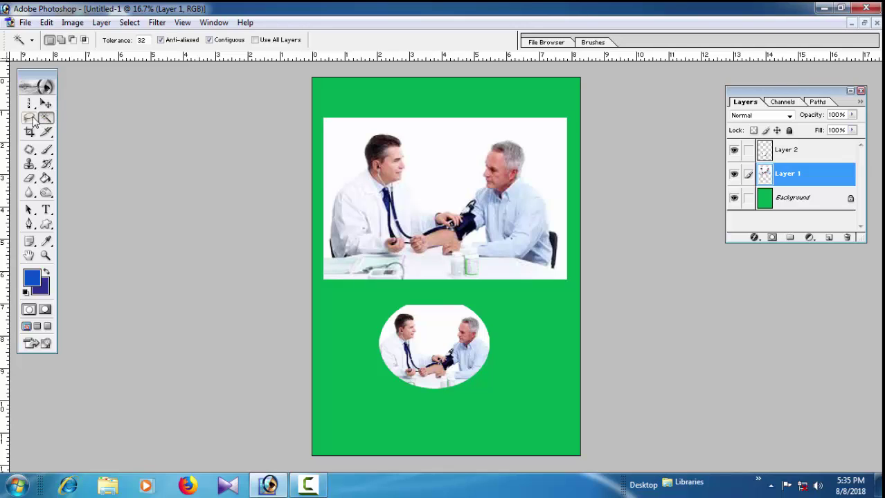
Activate the Lasso tool for freehand selecting on Layer 1
left_click(30, 120)
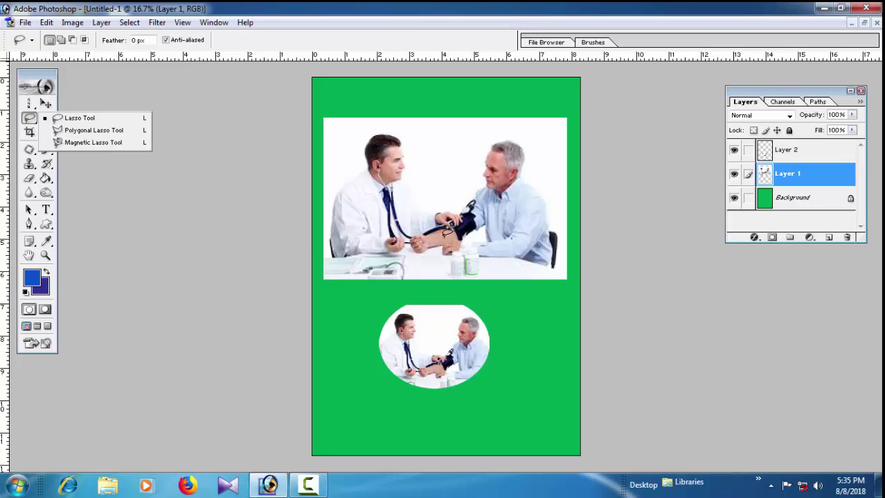
left_click(337, 252)
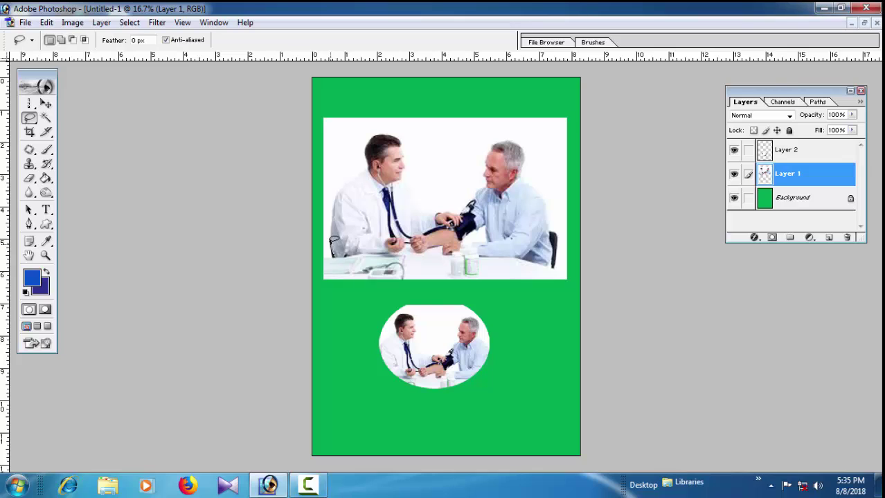
mouse_move(332, 237)
left_mouse_down()
mouse_move(338, 188)
mouse_move(361, 168)
left_mouse_up()
key("ctrl+plus")
key("ctrl+plus")
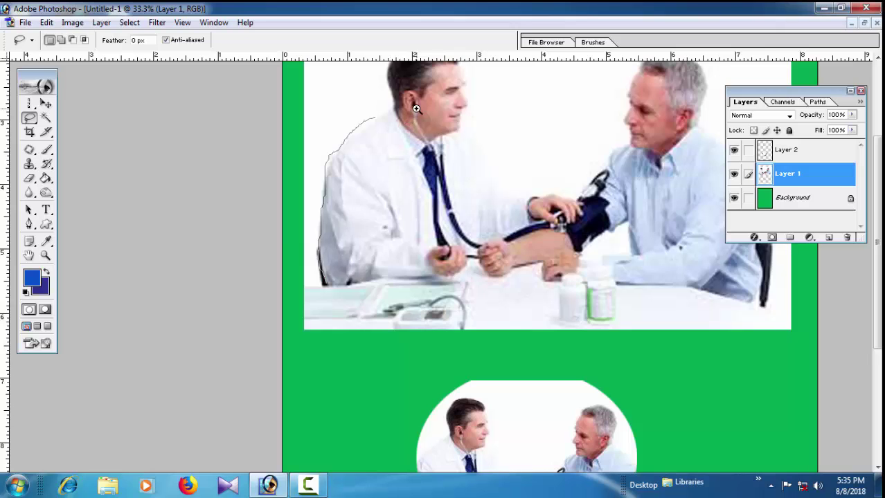
key("ctrl+plus")
key("ctrl+minus")
key("ctrl+minus")
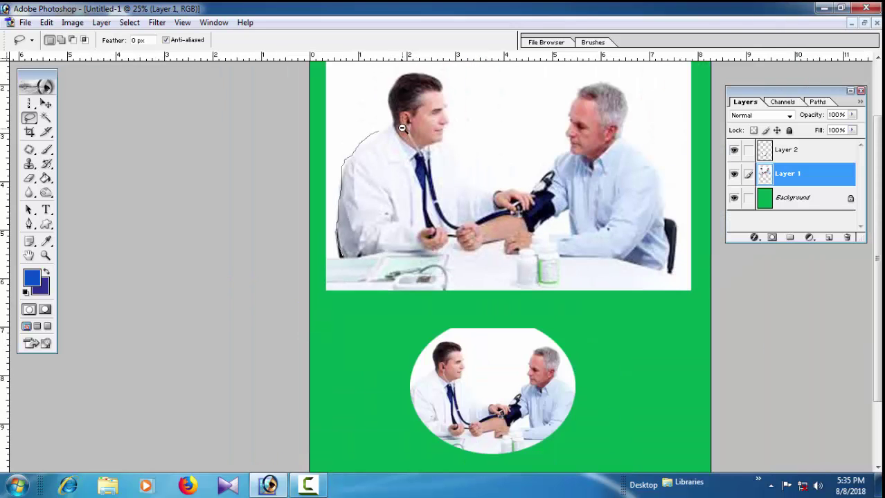
key("ctrl+minus")
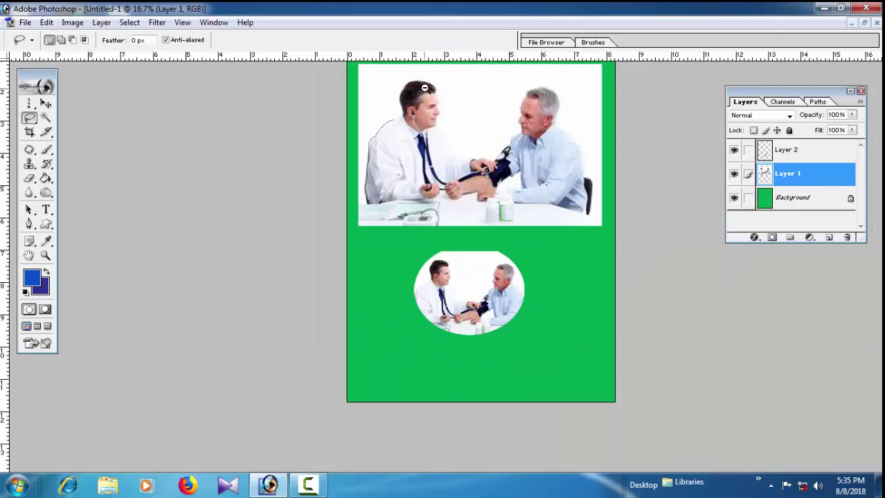
key("ctrl+plus")
key("ctrl+plus")
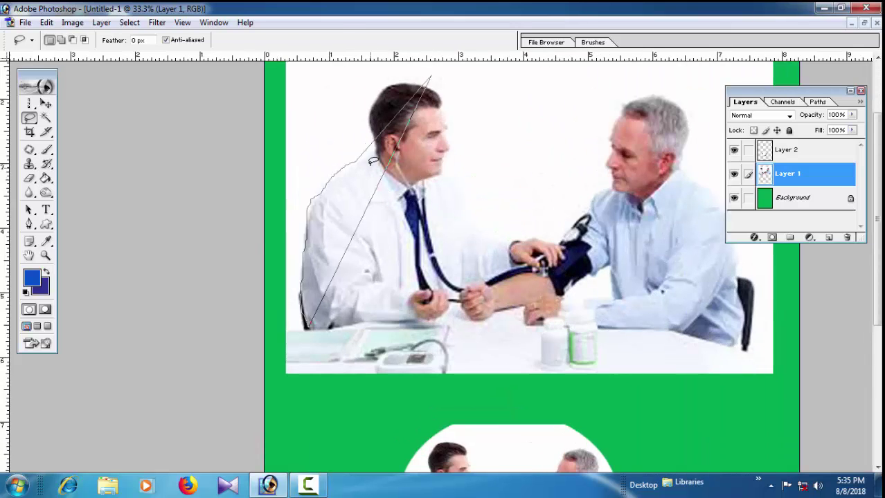
left_click(370, 160)
key("ctrl+d")
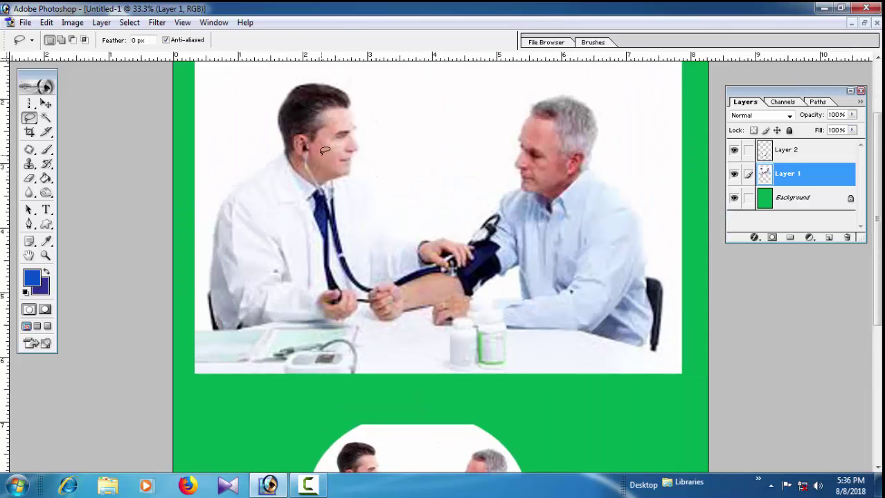
Outline both men and the table in the large photo with a freehand lasso selection, and shift the selected area slightly upward
mouse_move(221, 325)
left_mouse_down()
mouse_move(213, 306)
mouse_move(222, 203)
mouse_move(285, 150)
mouse_move(284, 89)
mouse_move(306, 79)
mouse_move(326, 79)
mouse_move(356, 99)
mouse_move(356, 166)
mouse_move(337, 188)
mouse_move(362, 272)
mouse_move(386, 272)
mouse_move(425, 240)
mouse_move(485, 225)
left_mouse_up()
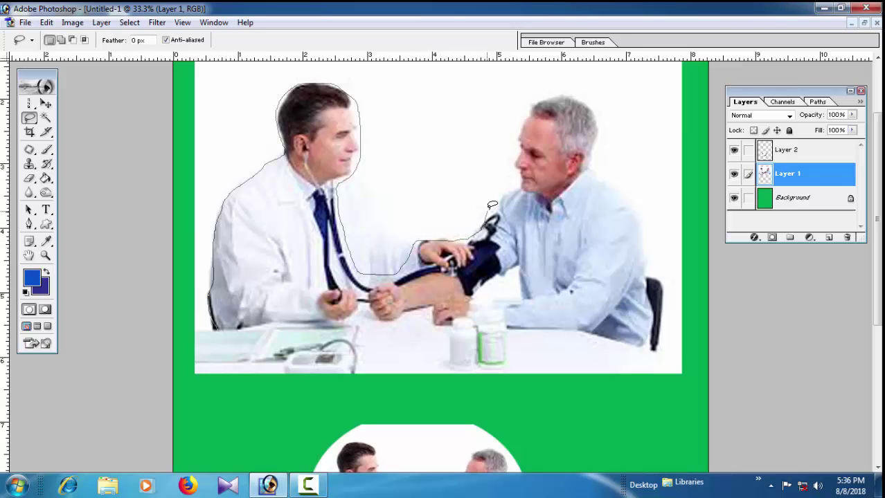
mouse_move(498, 196)
left_mouse_down()
mouse_move(513, 140)
mouse_move(526, 111)
mouse_move(548, 98)
mouse_move(590, 102)
mouse_move(603, 144)
mouse_move(592, 171)
mouse_move(643, 234)
mouse_move(663, 289)
mouse_move(663, 344)
mouse_move(653, 356)
mouse_move(582, 366)
mouse_move(536, 351)
mouse_move(438, 369)
mouse_move(411, 359)
mouse_move(377, 374)
mouse_move(304, 380)
mouse_move(219, 364)
mouse_move(214, 320)
left_mouse_up()
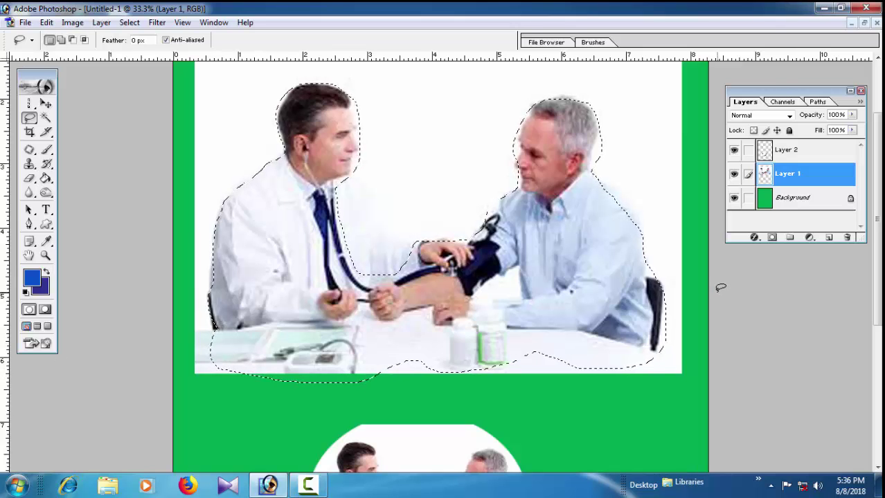
left_click(45, 104)
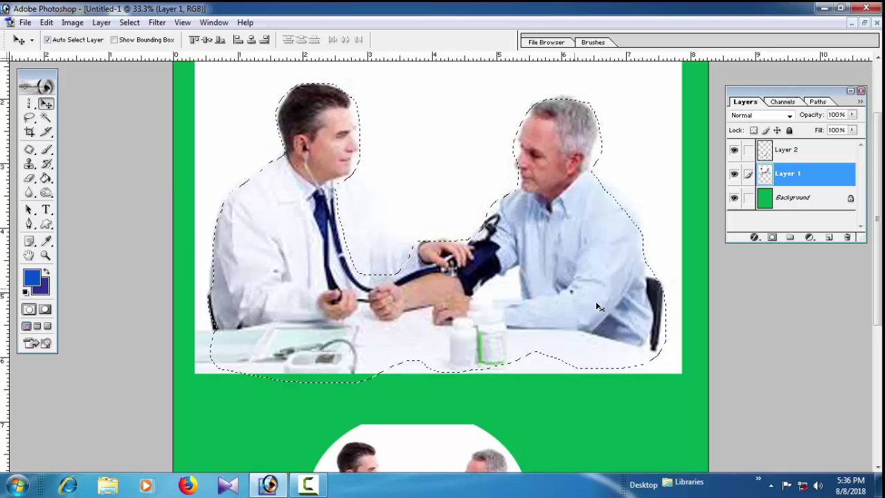
mouse_move(554, 271)
left_mouse_down()
mouse_move(596, 339)
mouse_move(545, 252)
mouse_move(554, 258)
left_mouse_up()
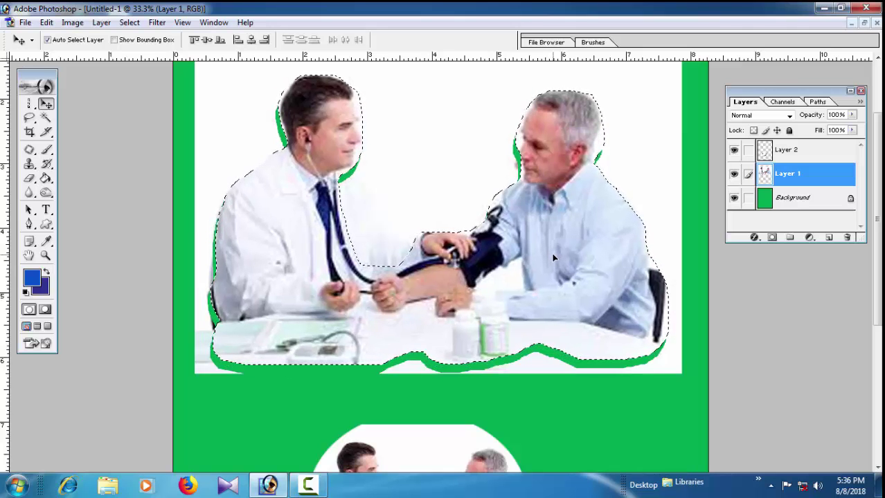
Cut the lassoed men out of Layer 1, view the whole page, and undo the cut
key("ctrl+x")
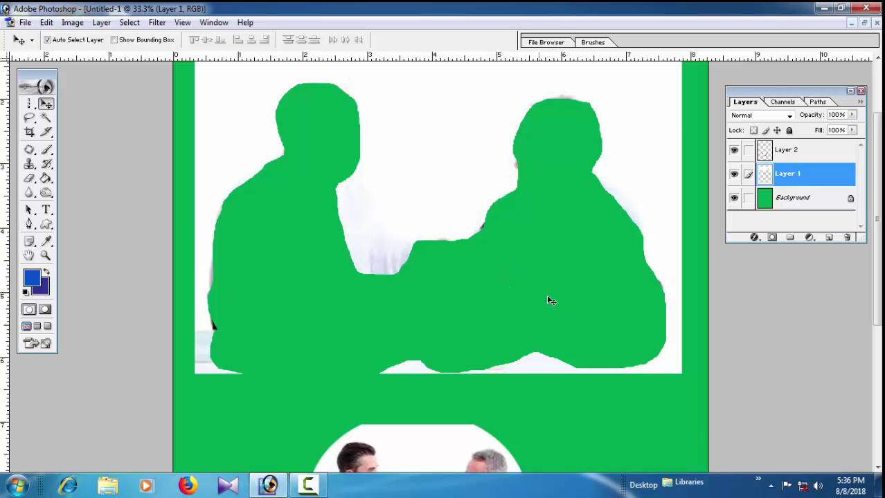
left_click(508, 283, "alt")
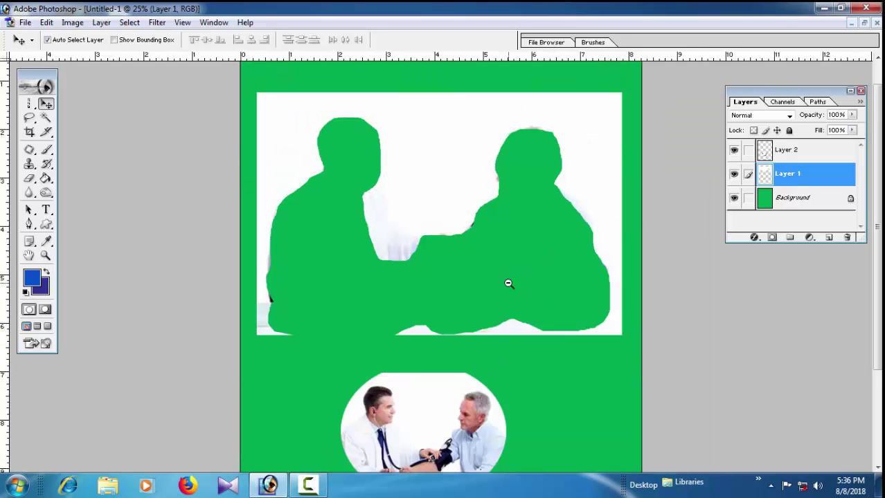
left_click(516, 265, "alt")
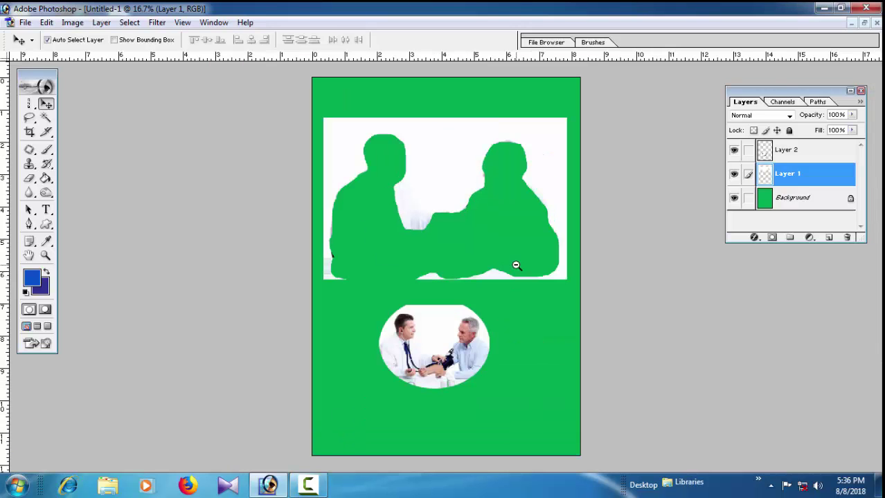
key("ctrl+z")
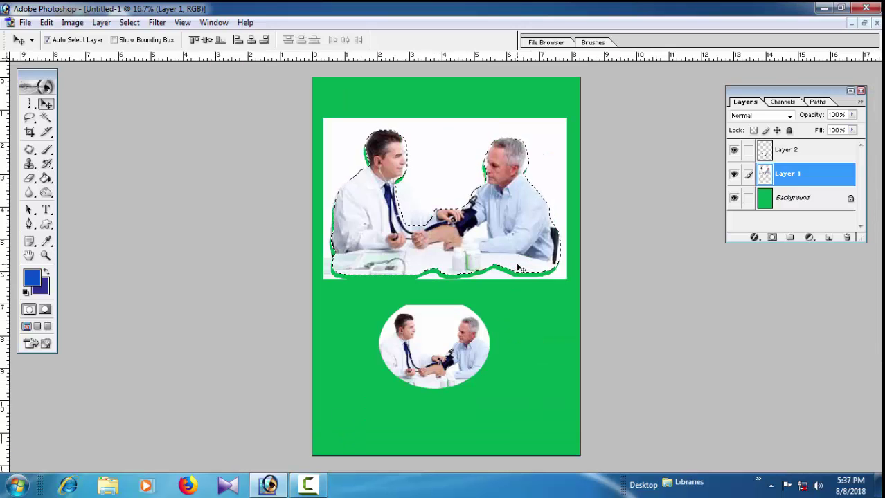
Clear the lasso selection around both men
left_click(510, 240, "alt")
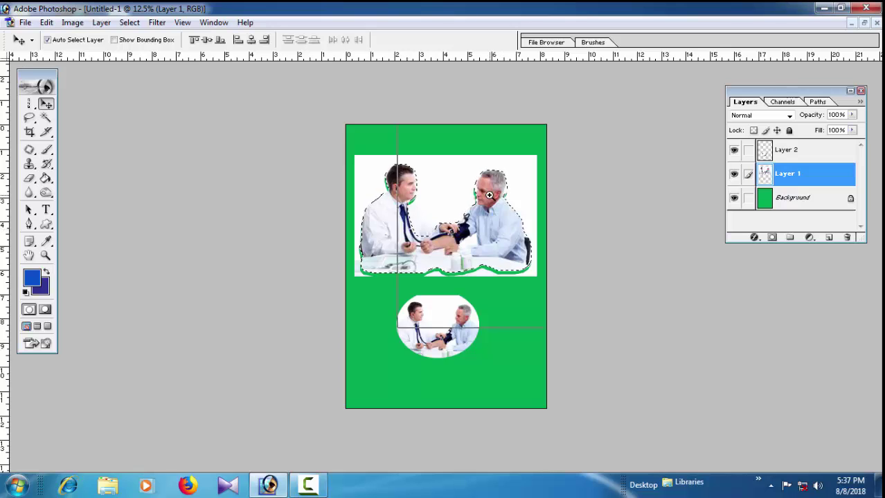
left_click(497, 203)
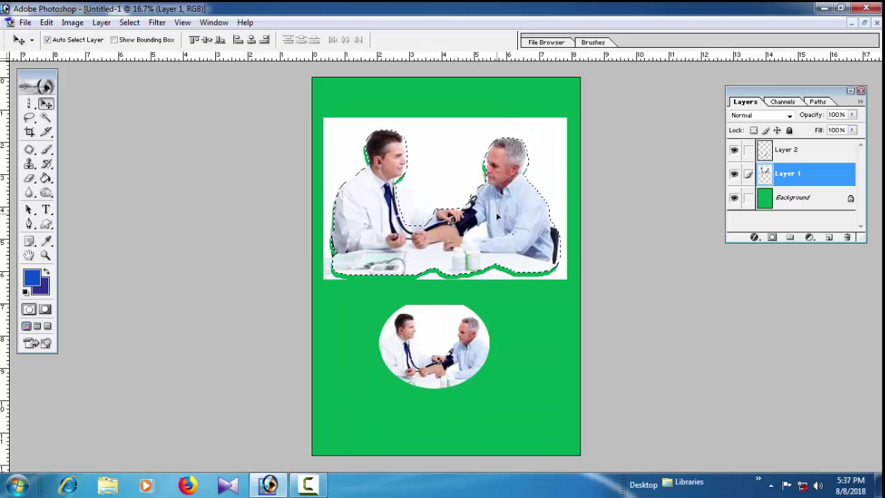
key("ctrl+d")
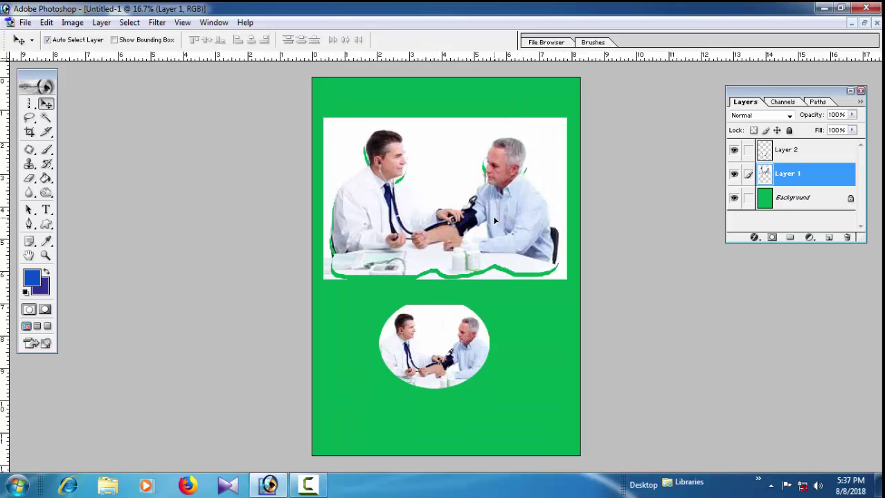
left_click(32, 122)
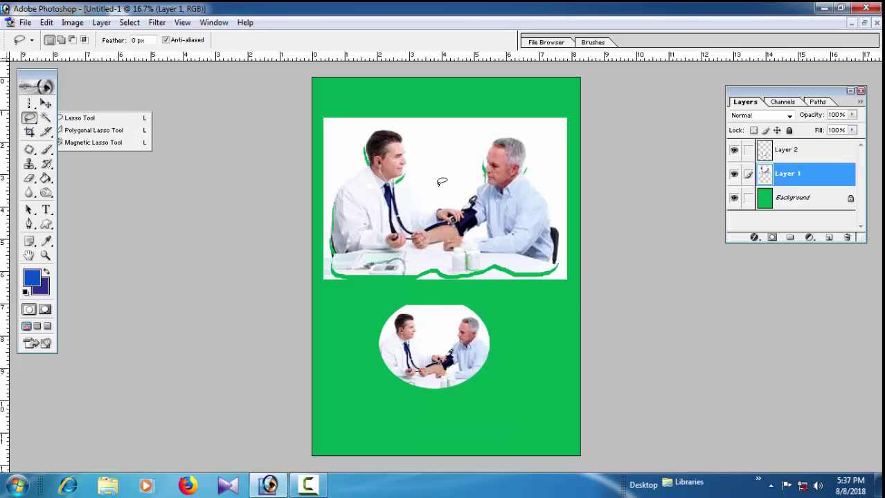
left_click(46, 104)
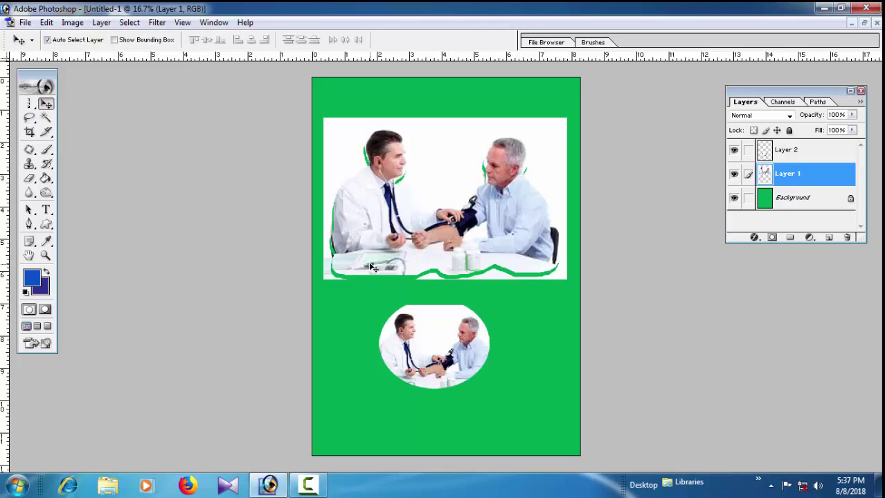
With Layer 2 active, crop the document to a 100 by 100 in square around the small oval photo
left_click(30, 134)
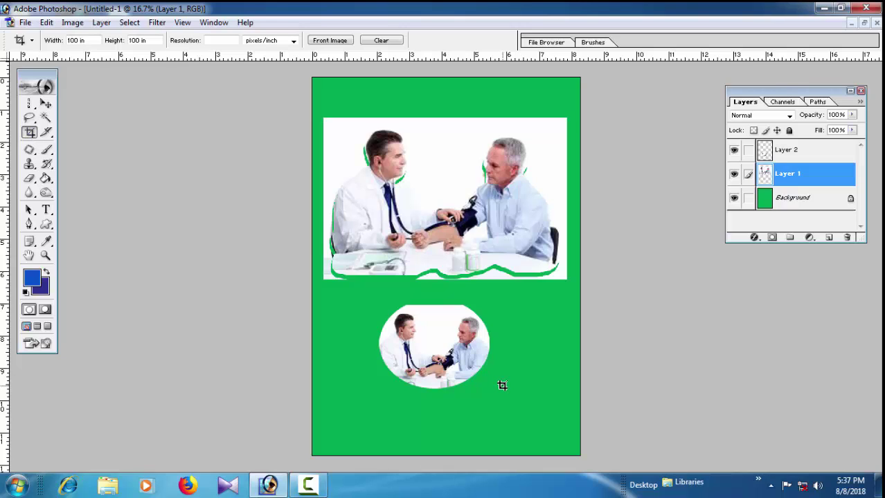
left_click(809, 153)
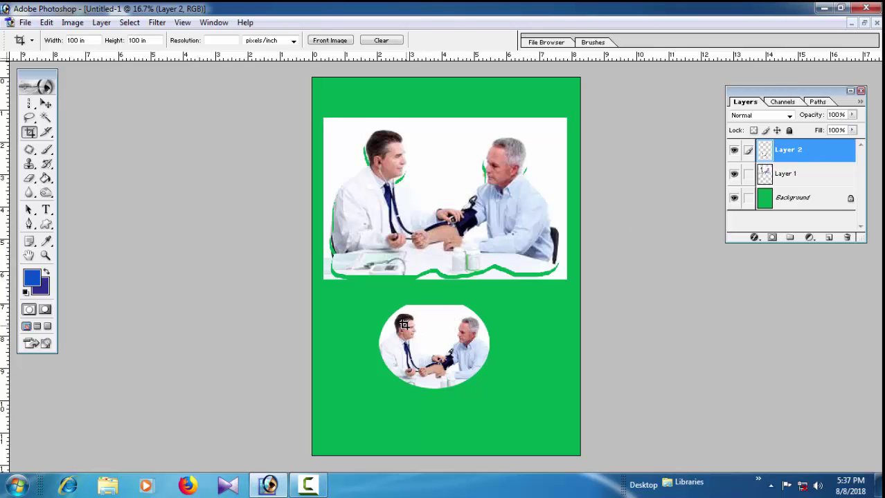
mouse_move(391, 317)
left_mouse_down()
mouse_move(451, 358)
mouse_move(560, 409)
left_mouse_up()
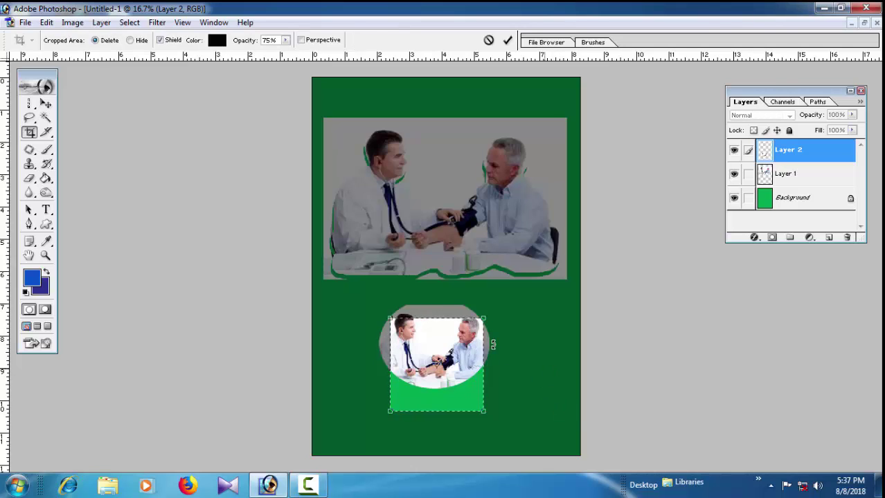
left_click(45, 103)
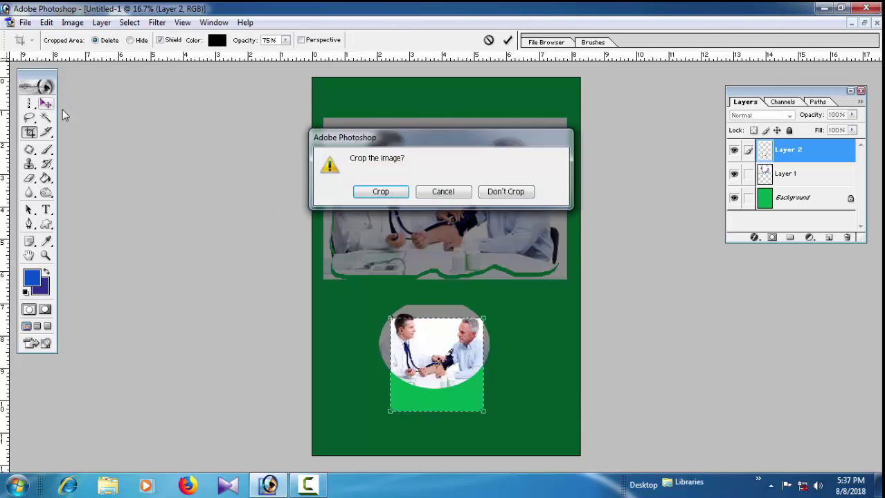
left_click(394, 194)
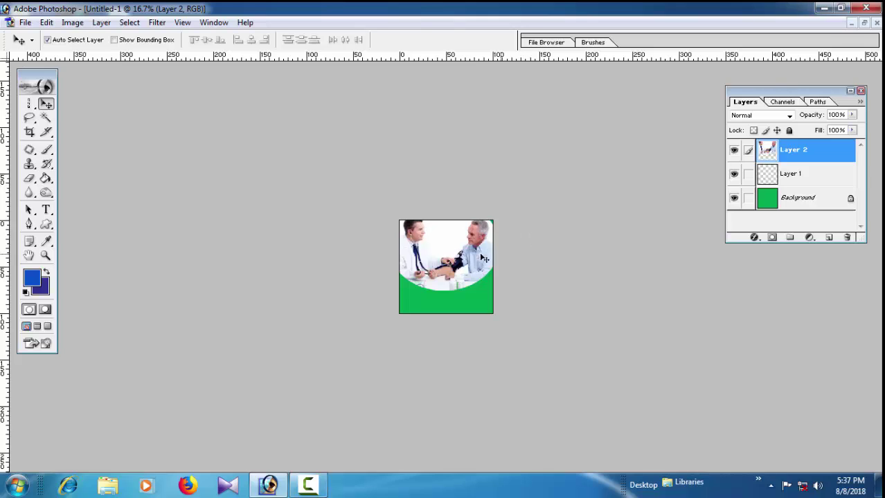
Reactivate the Crop tool and inspect the cropped picture up close
left_click(29, 132)
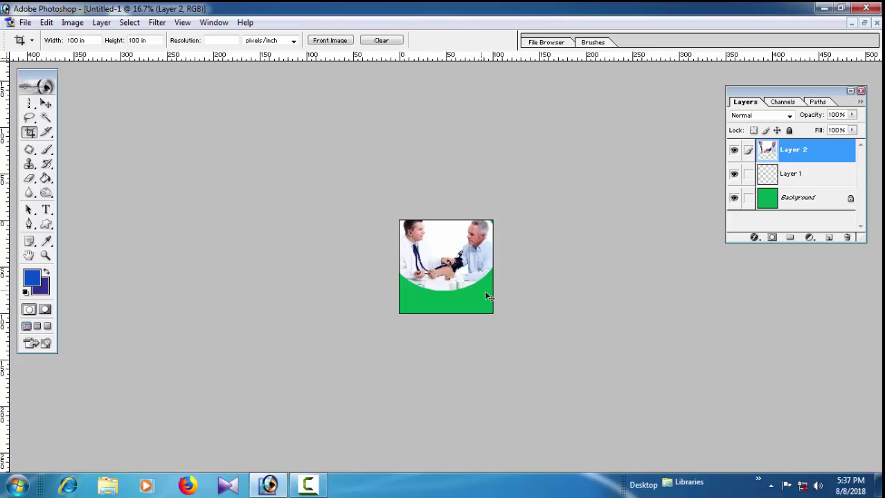
left_click(466, 246)
left_click(465, 245)
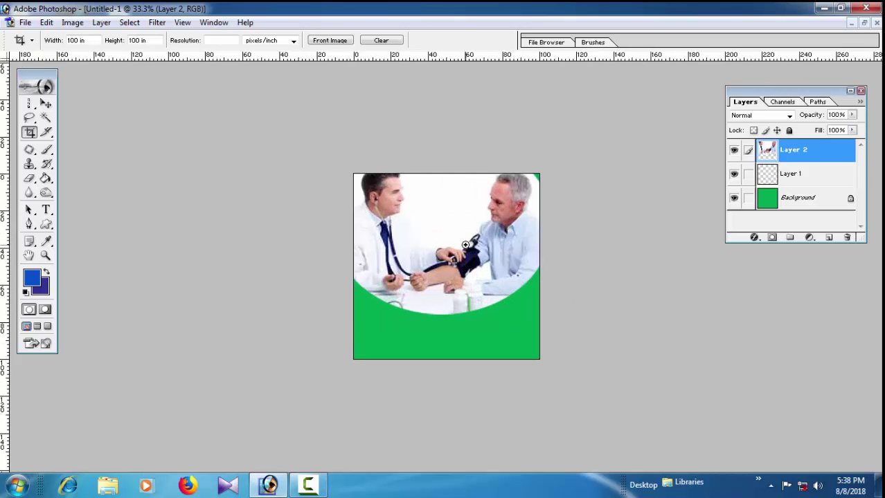
left_click(484, 246)
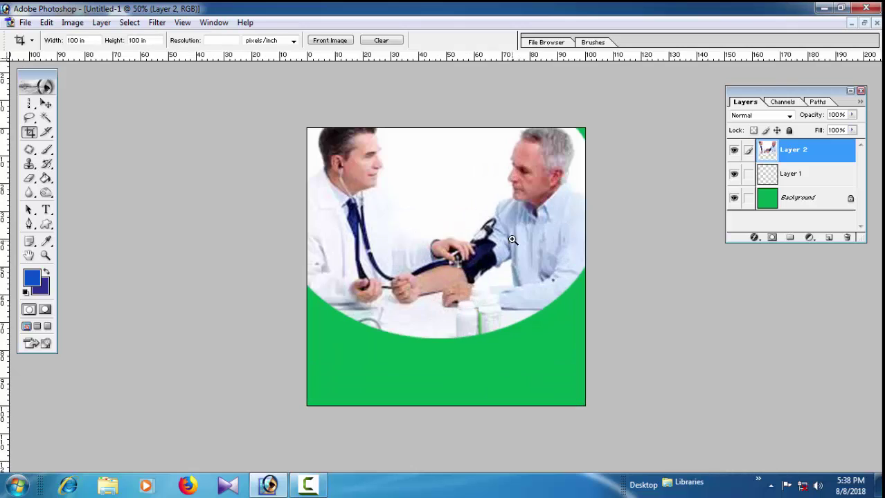
left_click(513, 242, "alt")
left_click(513, 242, "alt")
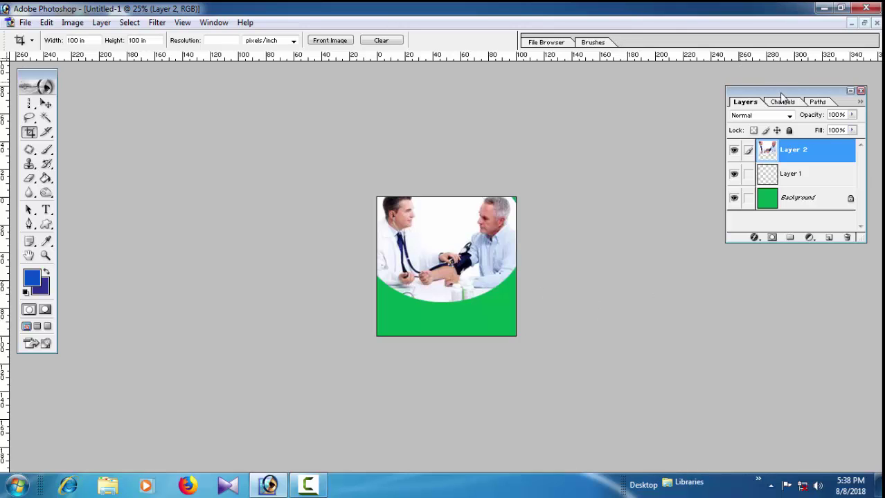
Reposition the Layers palette and the toolbox closer to the workspace edges, leaving the cropped picture at 33.3% zoom
left_click_drag(796, 90, 812, 79)
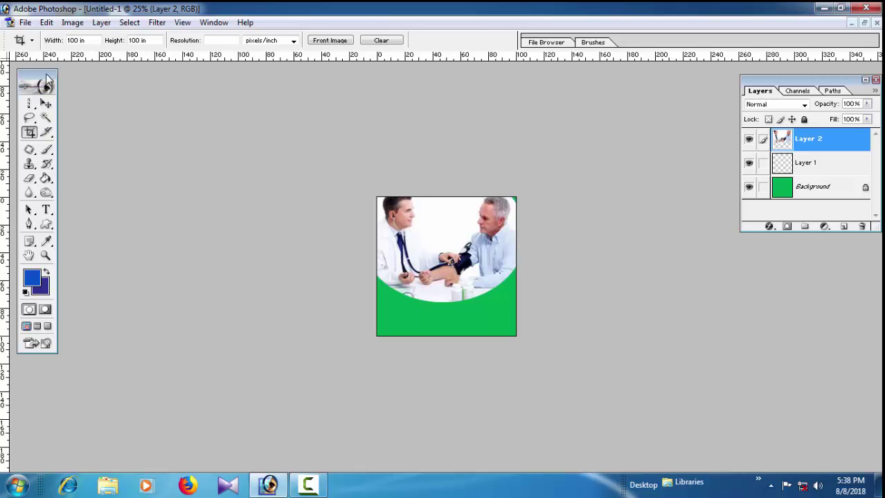
left_click_drag(46, 81, 54, 79)
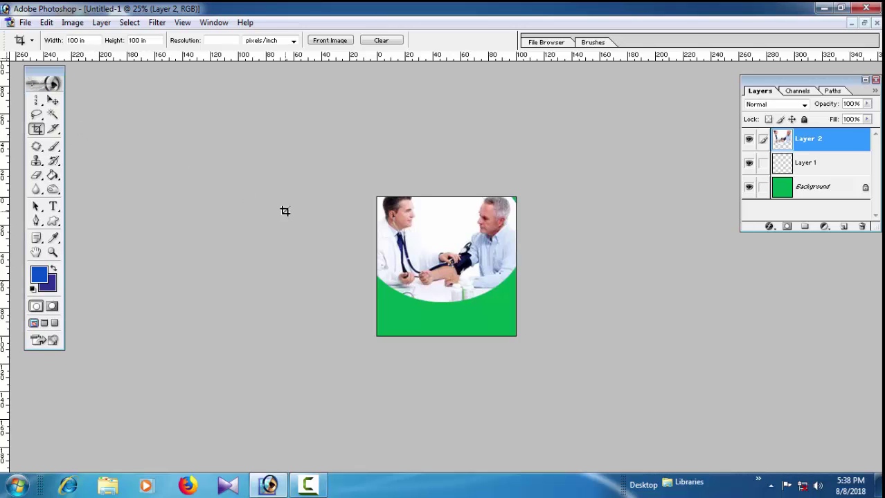
left_click_drag(54, 81, 90, 91)
key("ctrl+plus")
key("ctrl+plus")
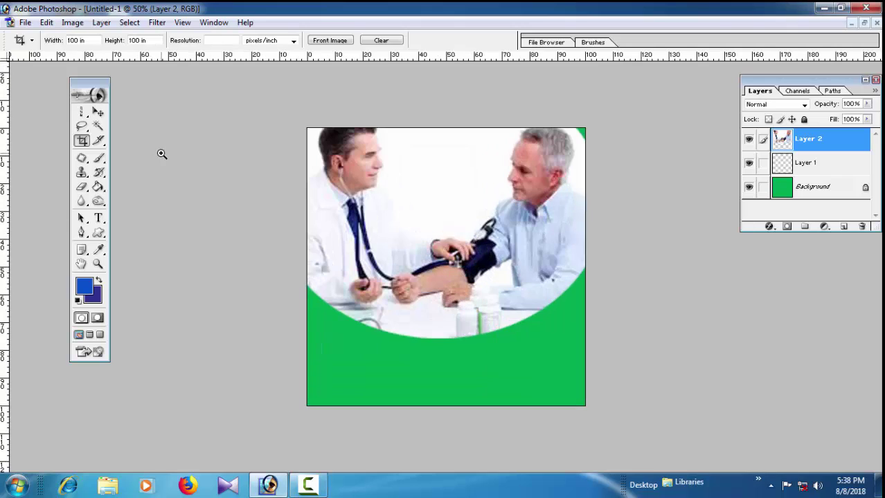
key("ctrl+minus")
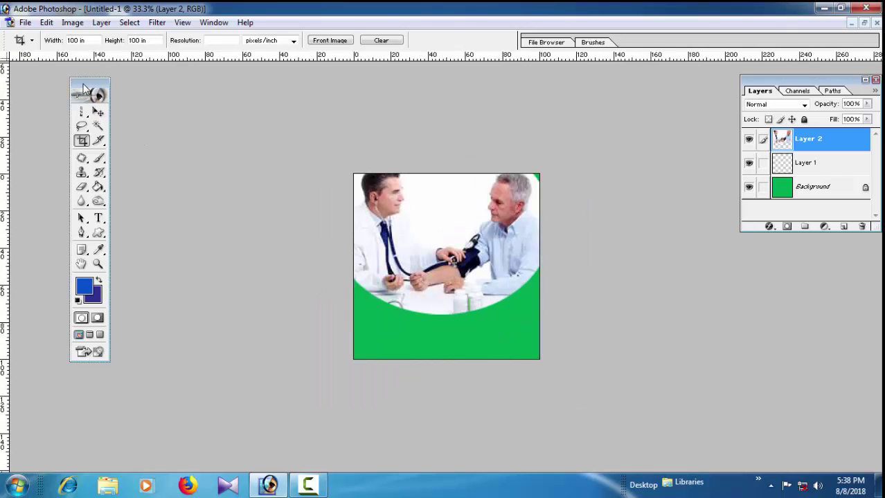
left_click_drag(83, 88, 69, 93)
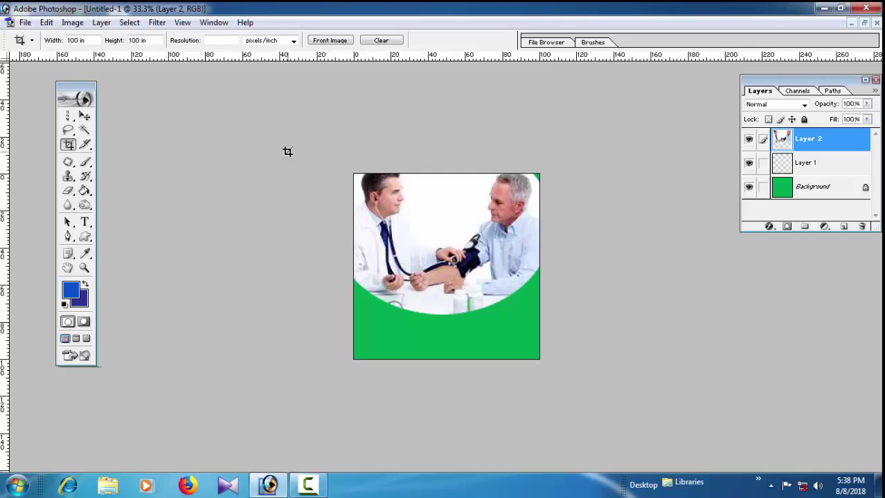
left_click_drag(83, 93, 73, 93)
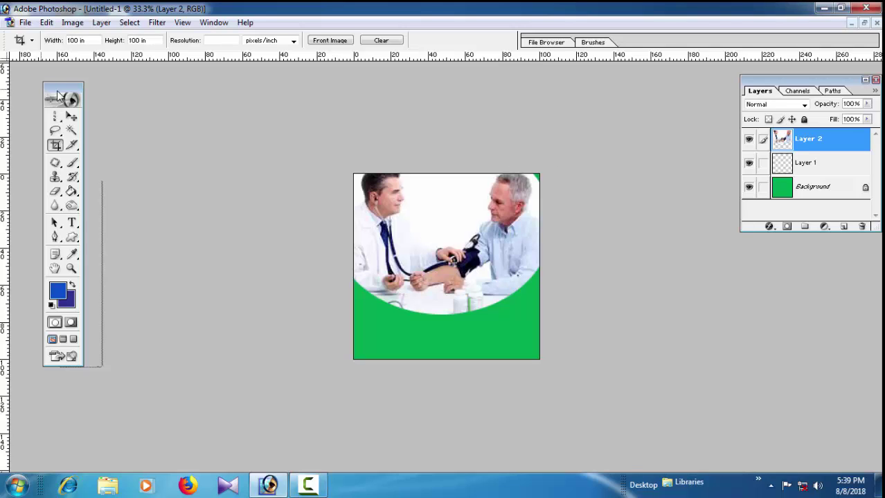
left_click_drag(60, 97, 51, 94)
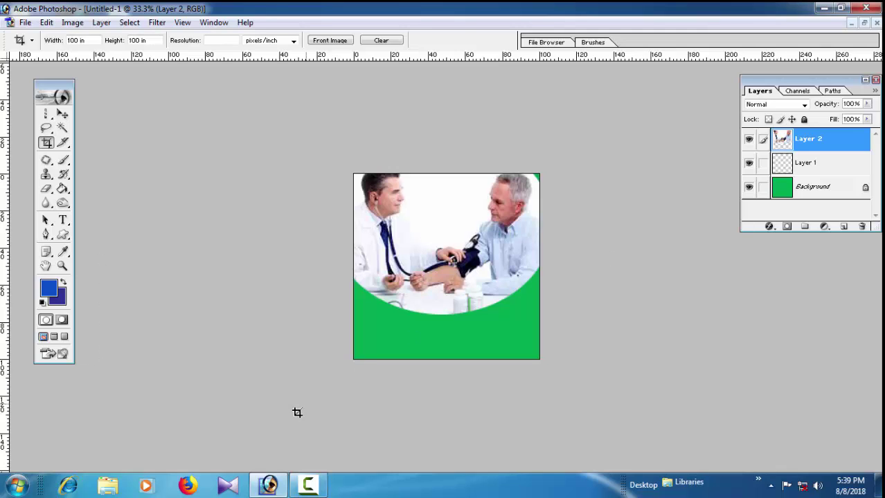
Close Untitled-1 without saving the changes
left_click(876, 23)
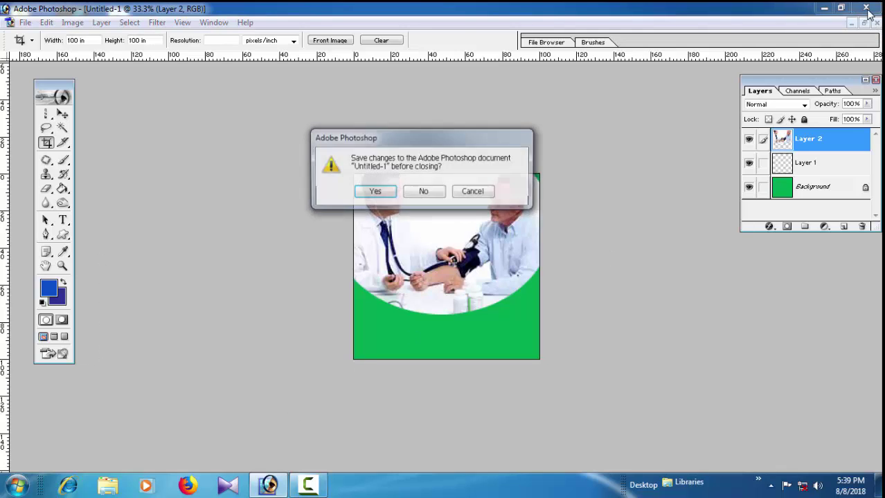
left_click(424, 193)
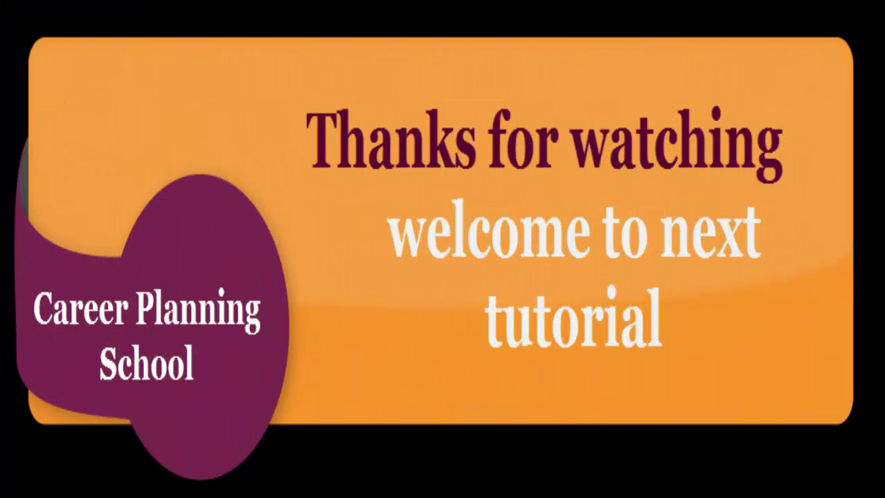